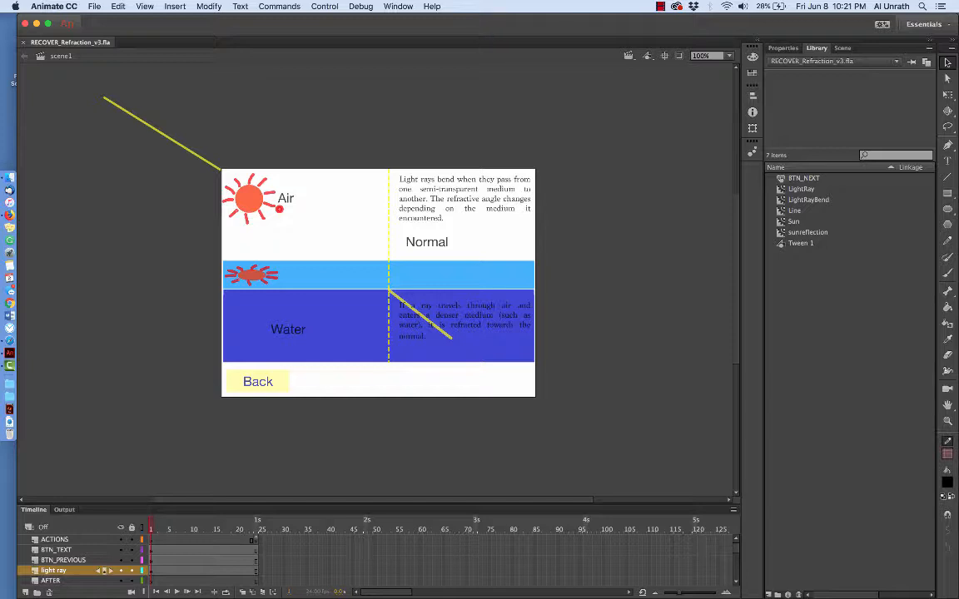
Step: Examine the previews of the library symbols LightRay, LightRayBend, Line, Sun, sunreflection and Tween 1
left_click(807, 199)
left_click(801, 189)
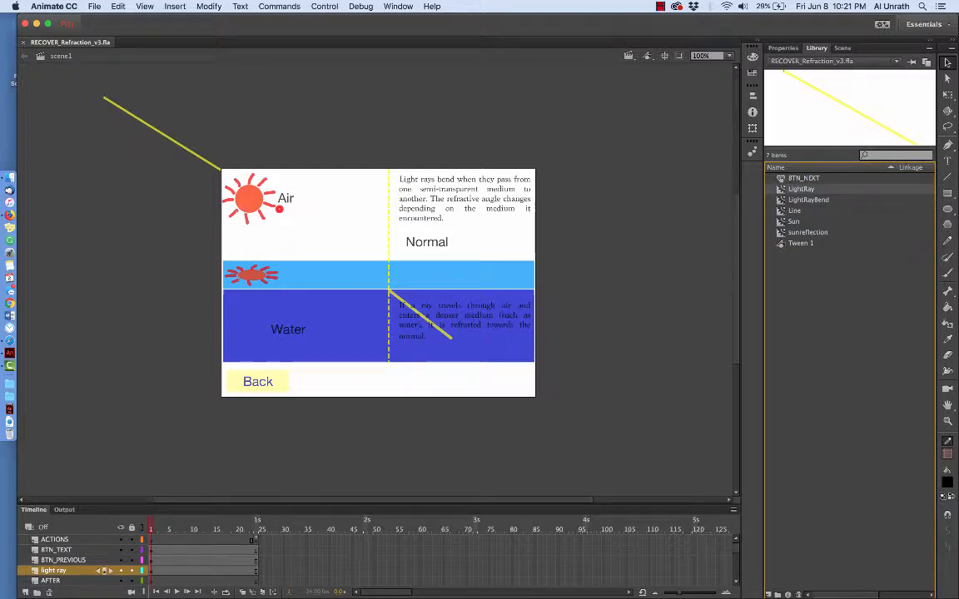
left_click(793, 221)
left_click(807, 232)
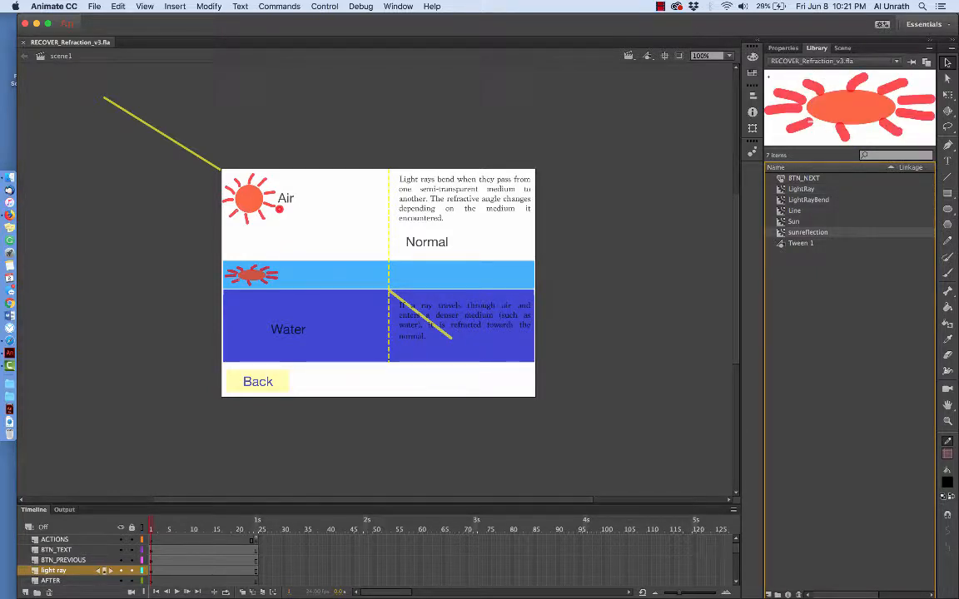
left_click(801, 243)
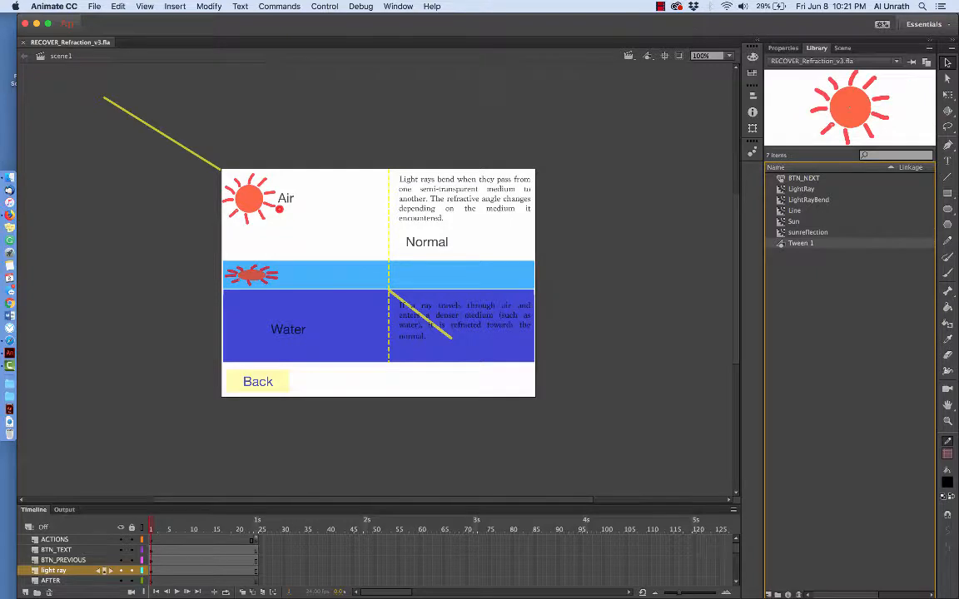
left_click(794, 210)
left_click(808, 199)
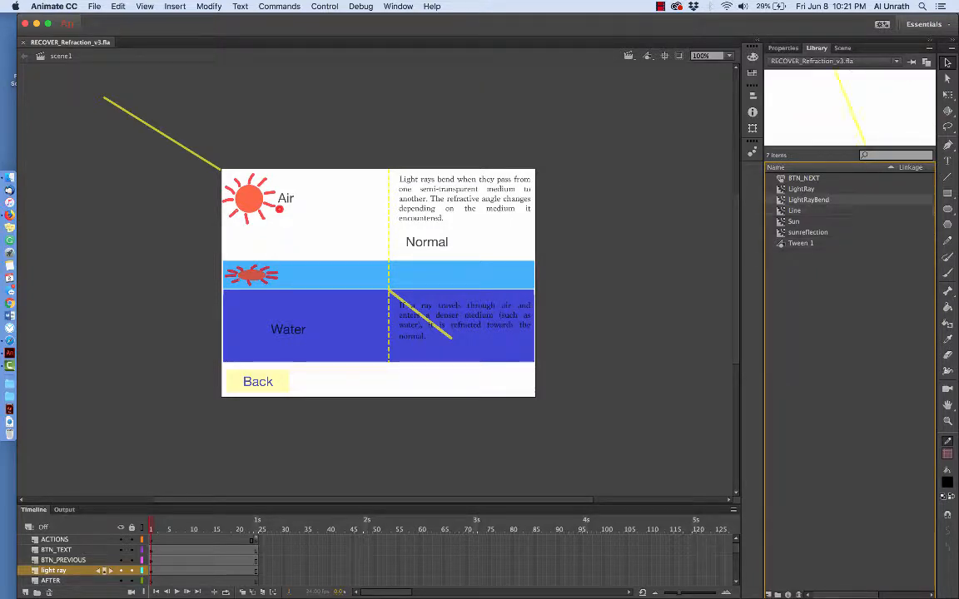
left_click(801, 189)
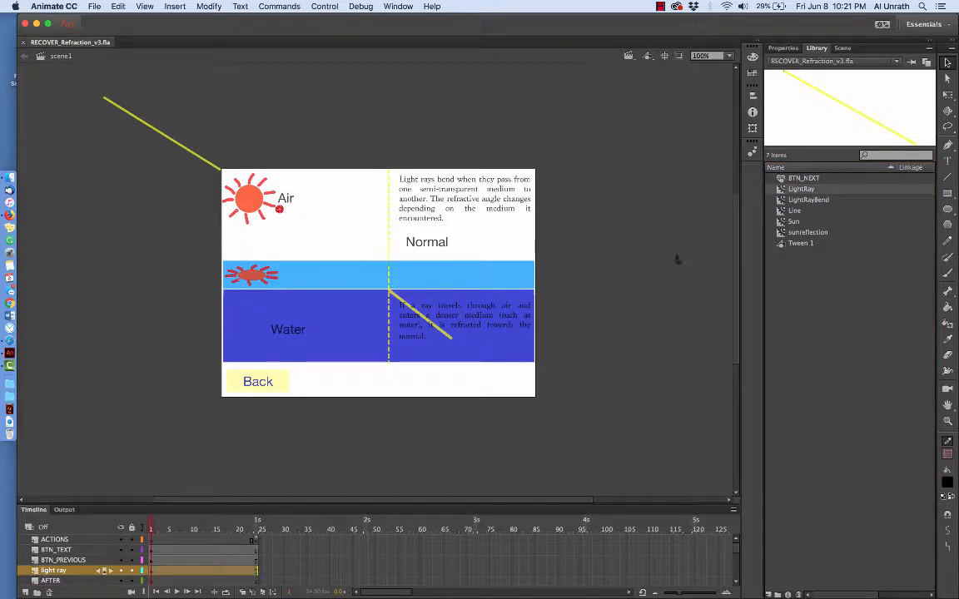
left_click(801, 189)
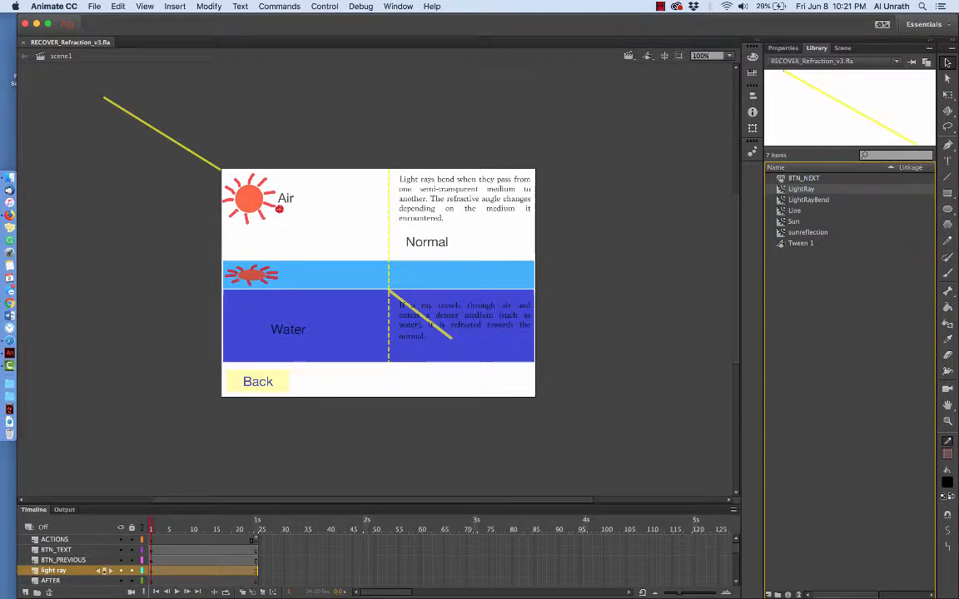
Step: Convert the small red circle beside the sun into a Movie Clip symbol named "ray of light"
left_click(281, 213)
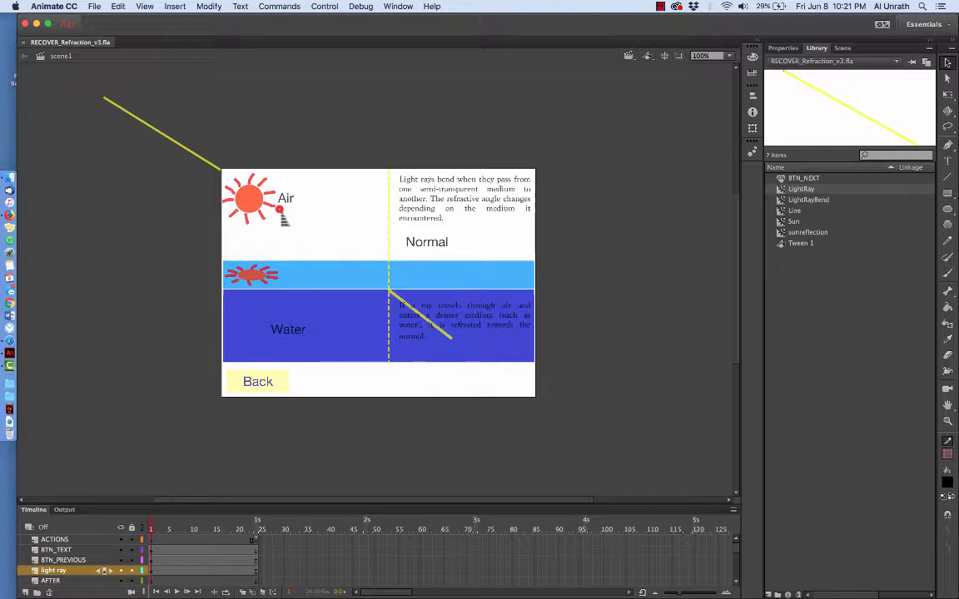
left_click(281, 210)
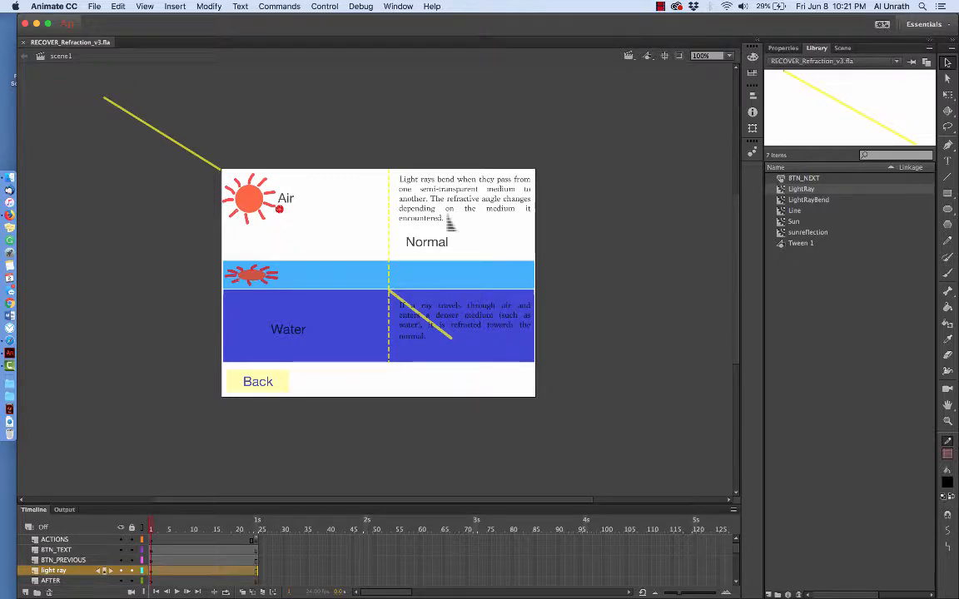
right_click(282, 213)
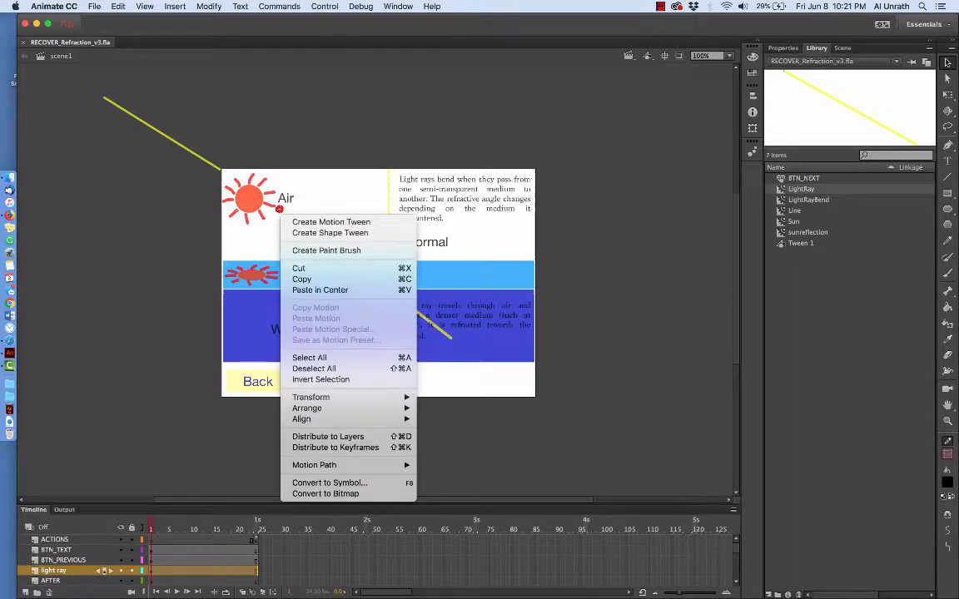
left_click(329, 482)
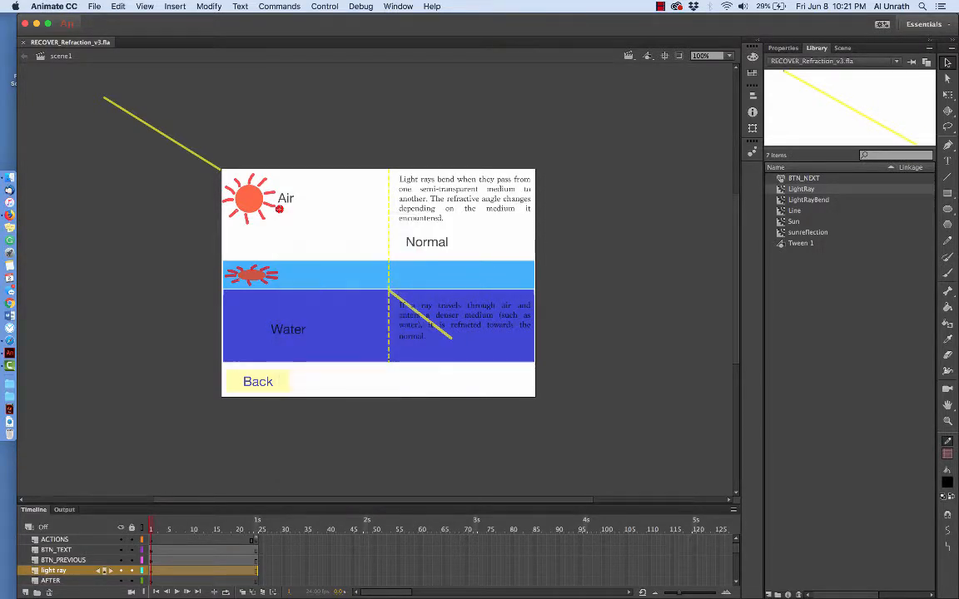
left_click(278, 137)
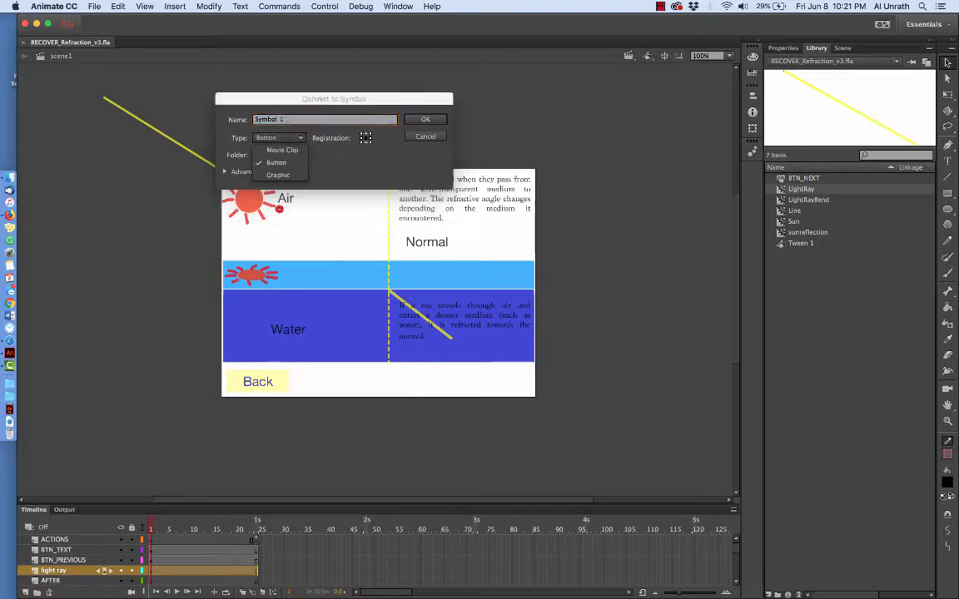
left_click(282, 150)
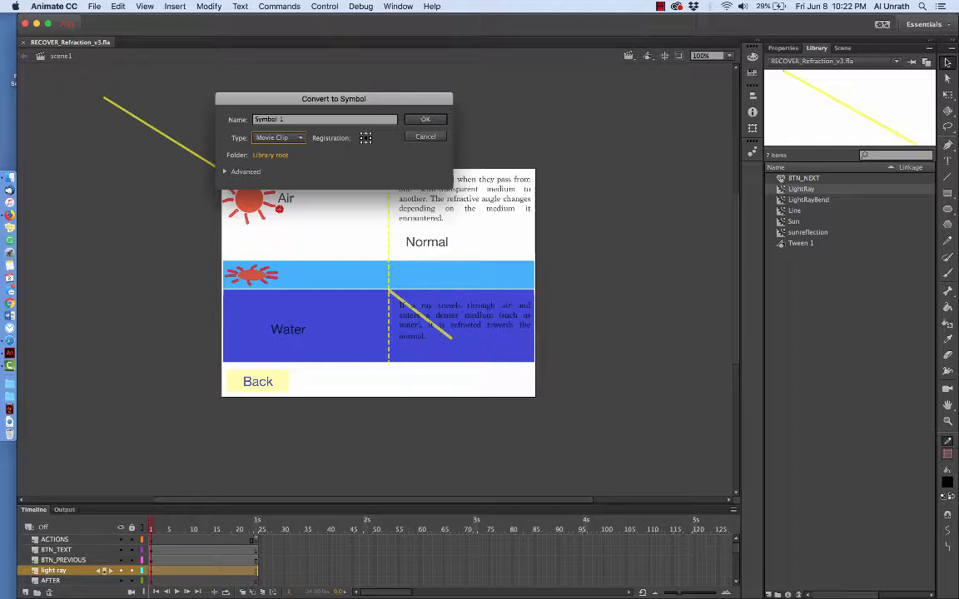
left_click(284, 119)
key("super+a")
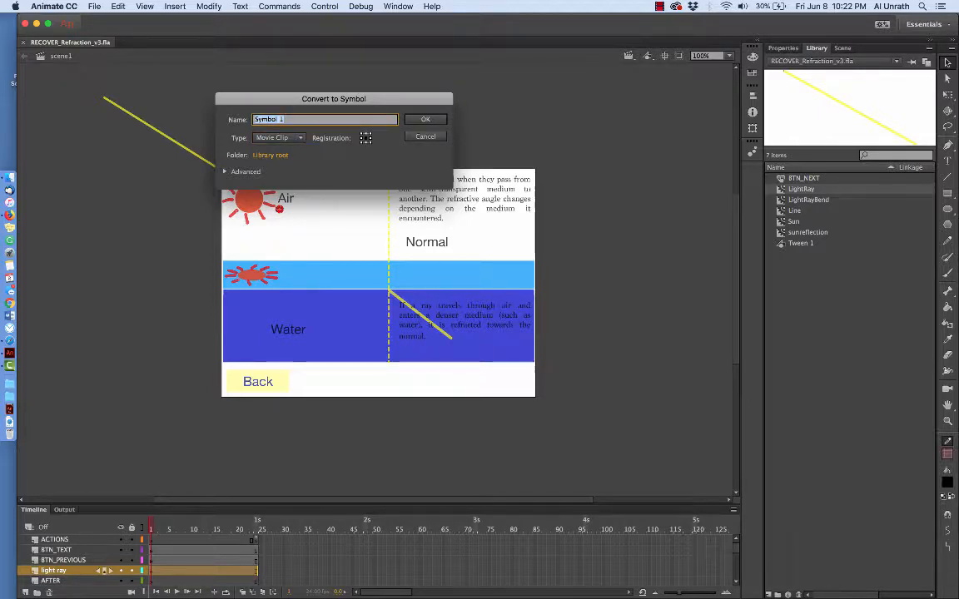
type("ga")
key("BackSpace")
key("BackSpace")
type("ray of light")
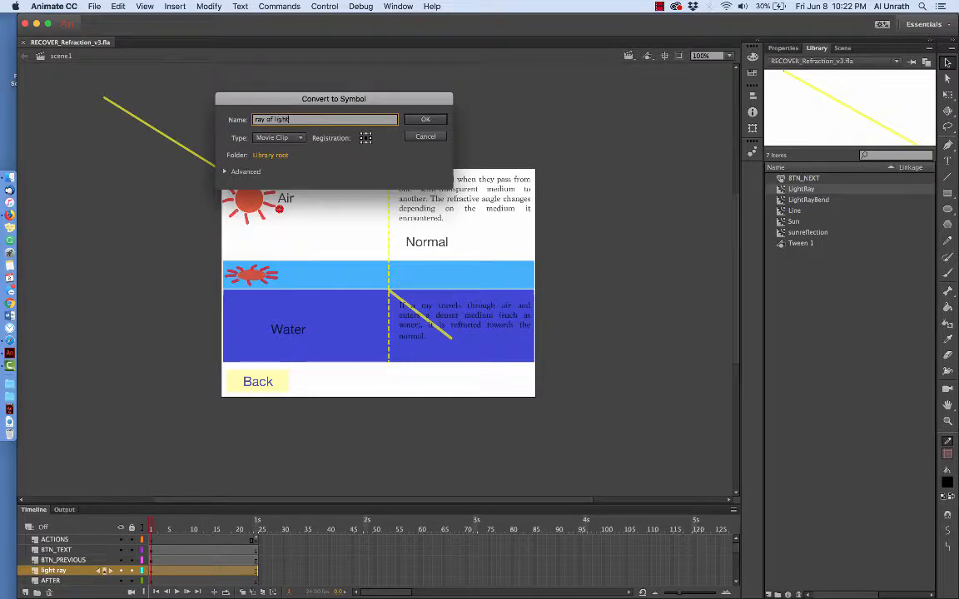
key("Return")
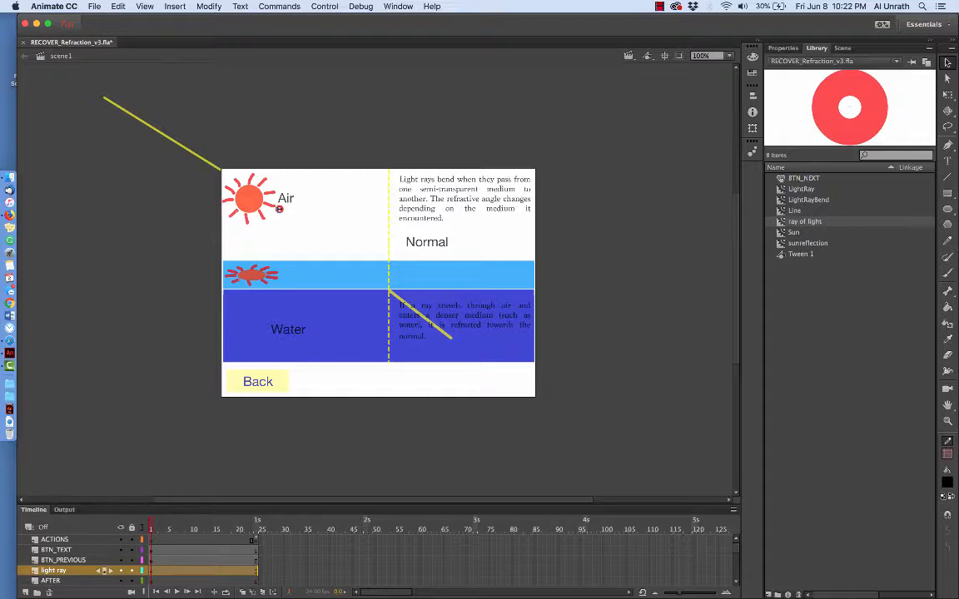
Step: Open the ray of light symbol for editing and insert a blank keyframe at frame 2
double_click(781, 221)
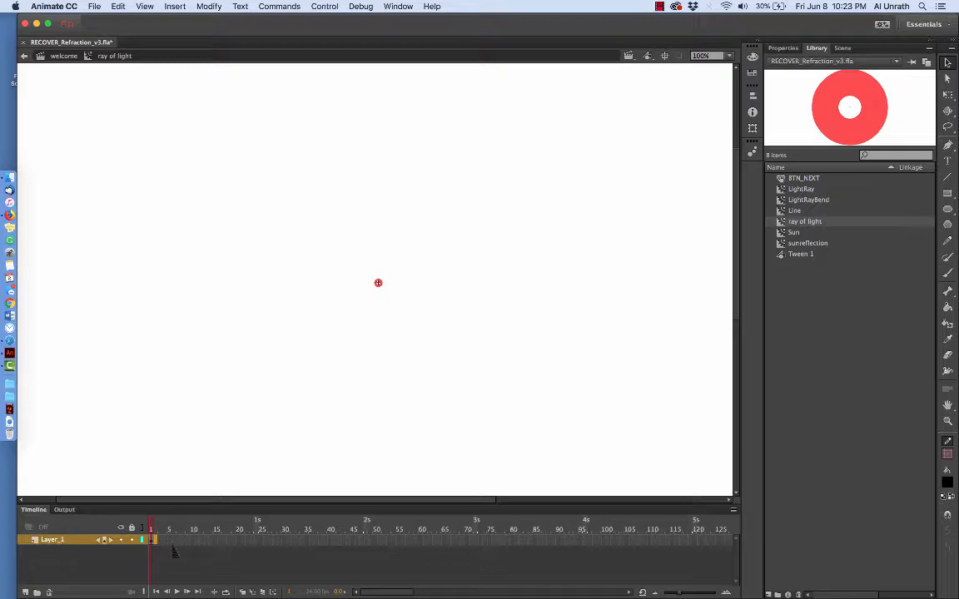
left_click(169, 541)
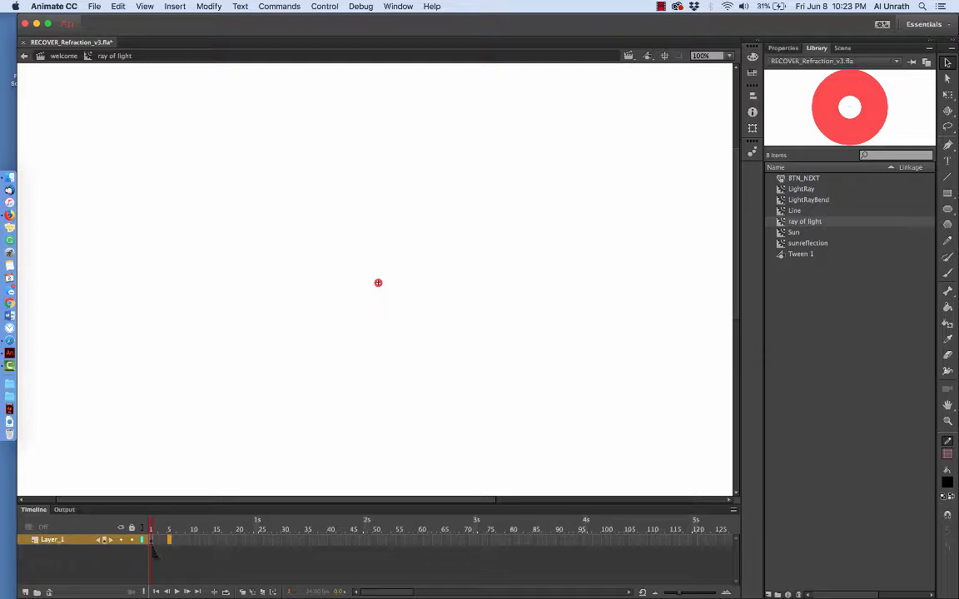
left_click(164, 540)
left_click(154, 540)
right_click(155, 542)
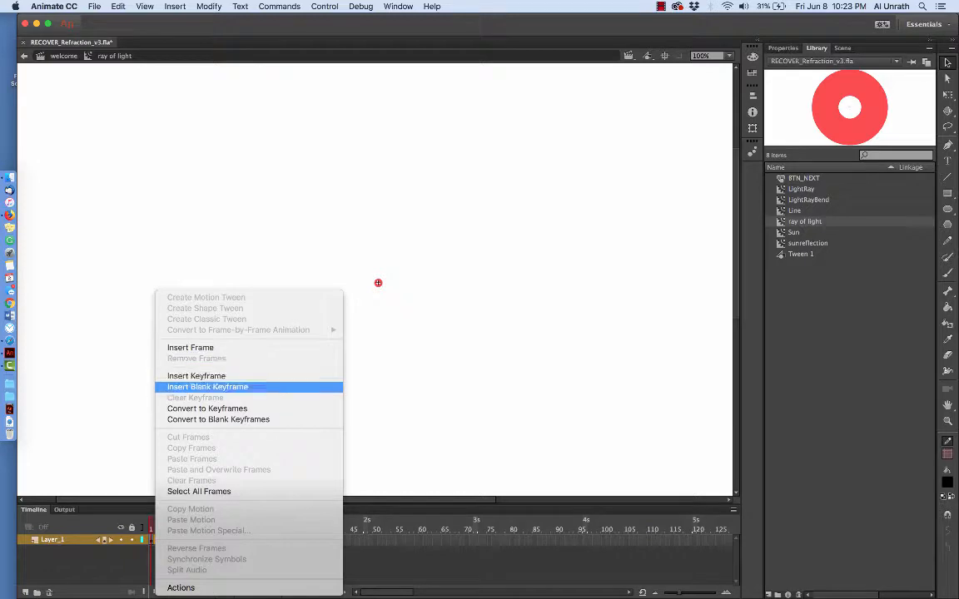
left_click(208, 387)
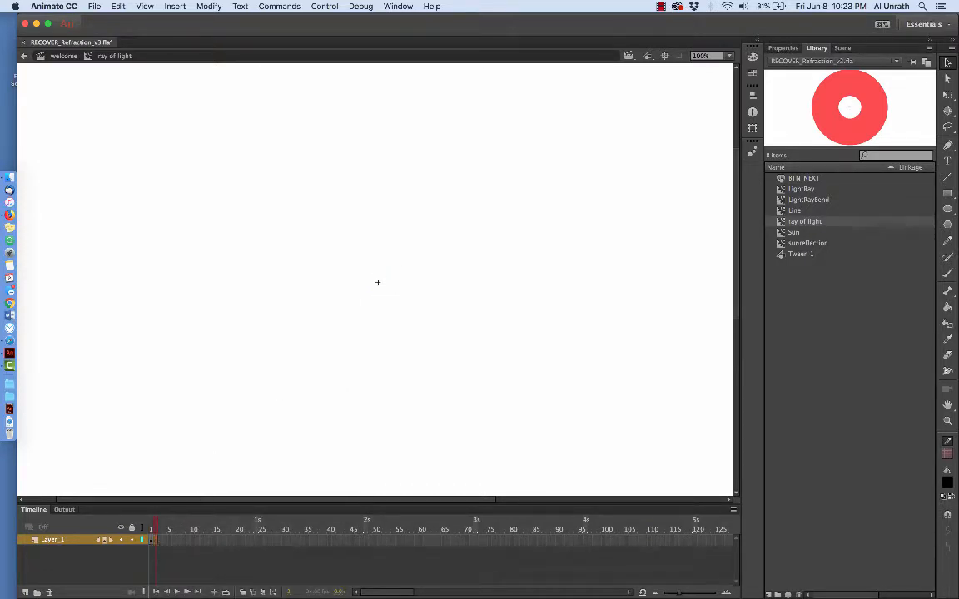
Step: Copy the red circle from frame 1 and paste it into a new blank keyframe at frame 3
left_click(152, 542)
left_click_drag(346, 262, 410, 305)
scroll(366, 320, "down", 2)
scroll(347, 293, "up", 10)
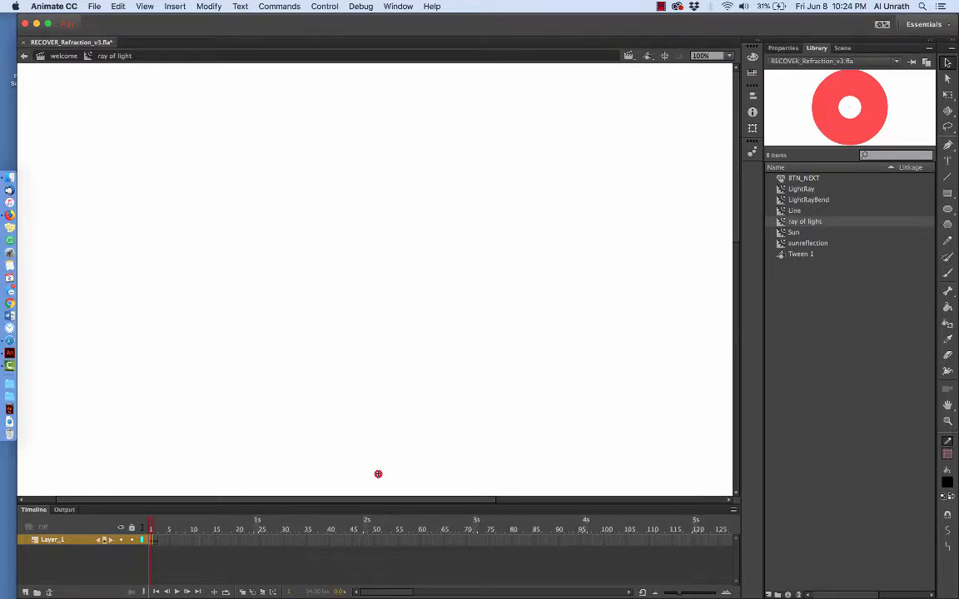
left_click(156, 540)
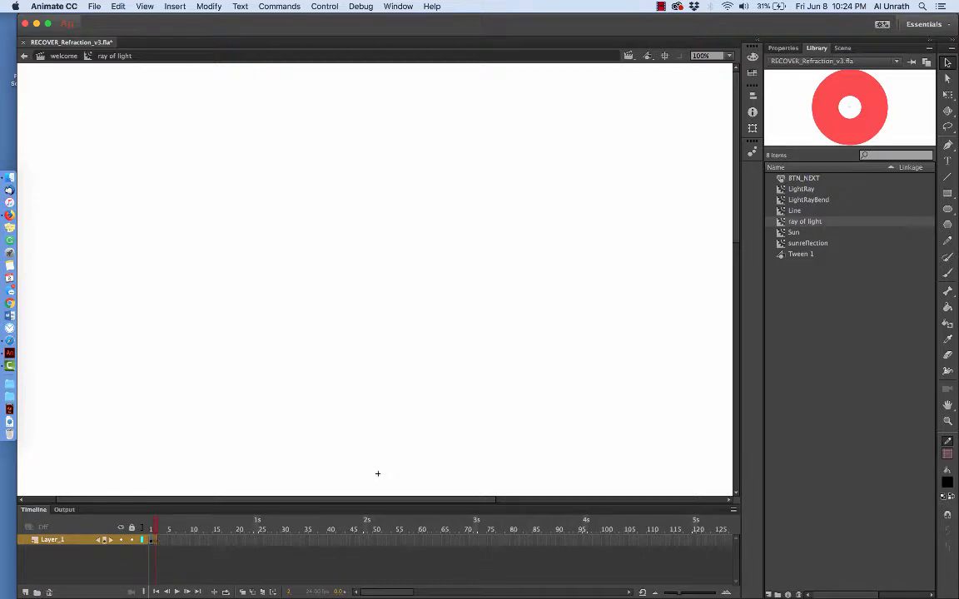
left_click(208, 5)
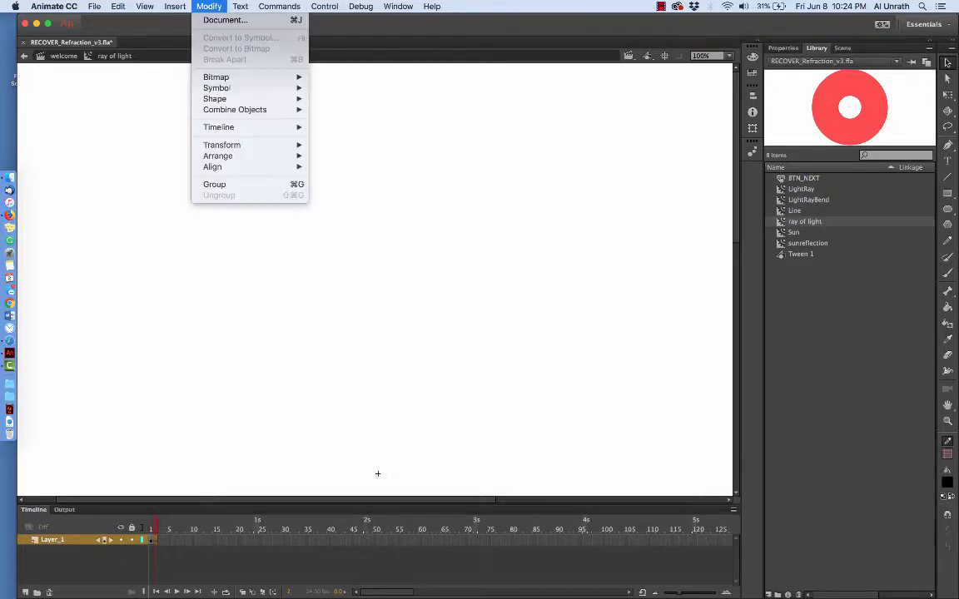
mouse_move(174, 6)
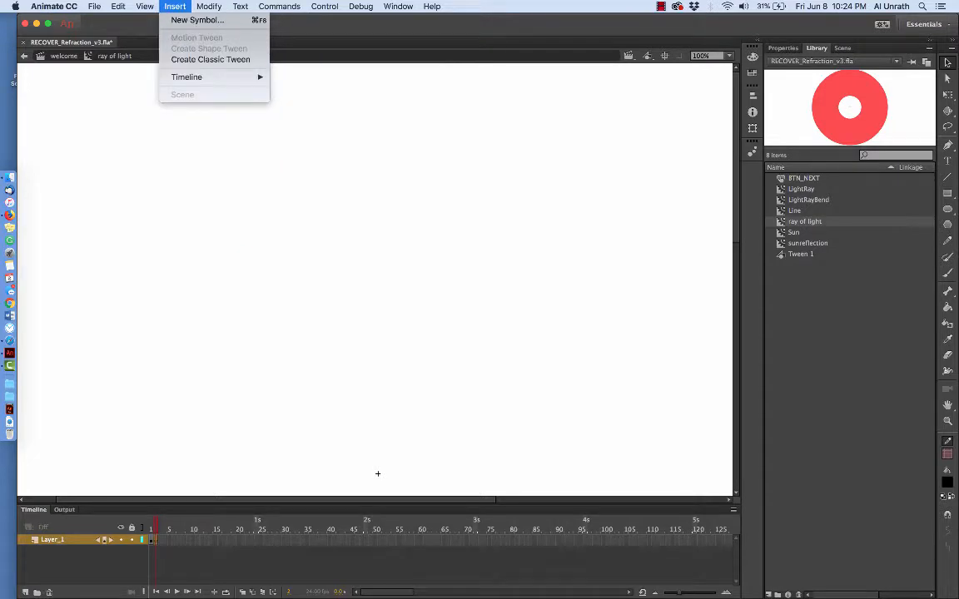
mouse_move(208, 77)
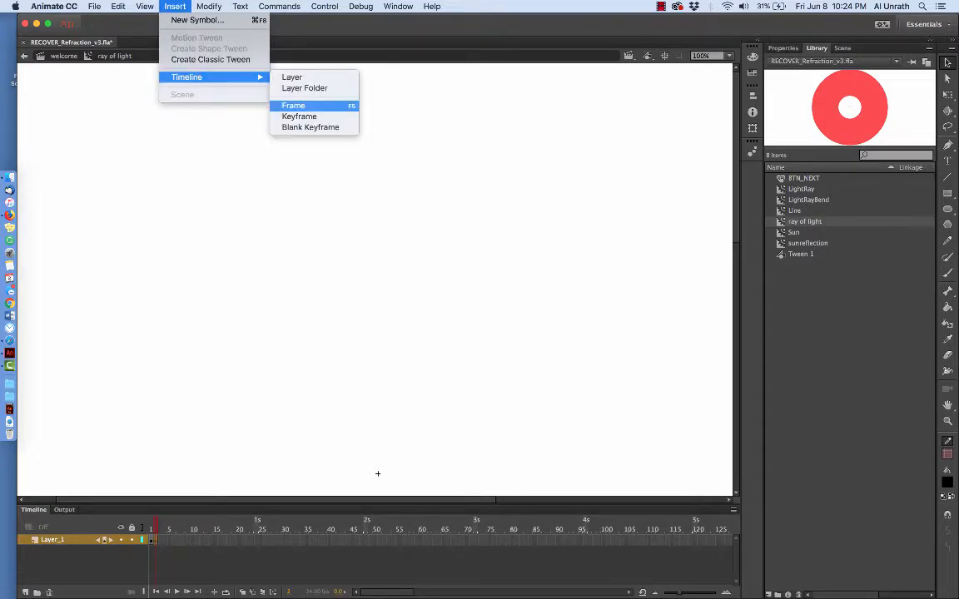
left_click(309, 126)
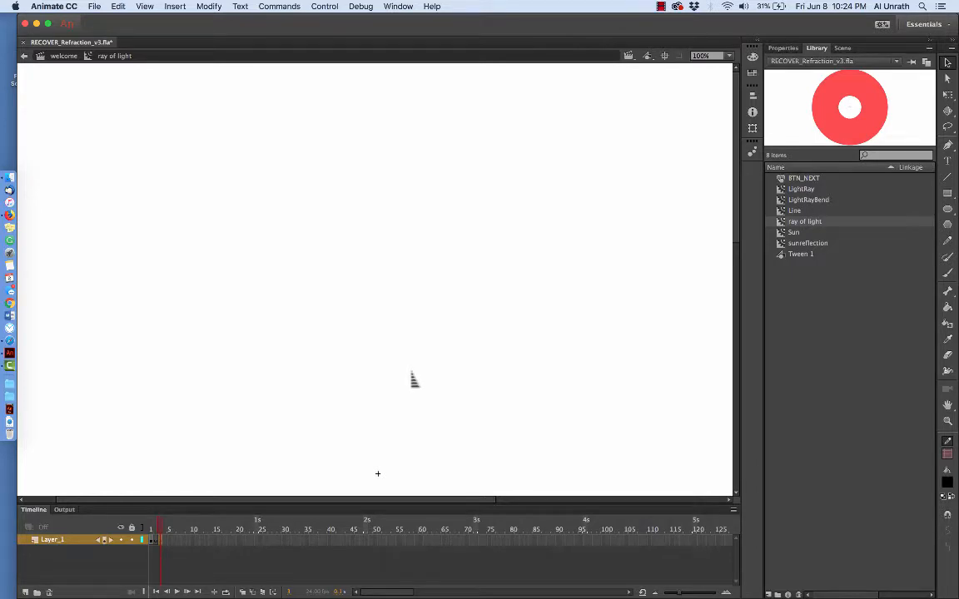
key("super+v")
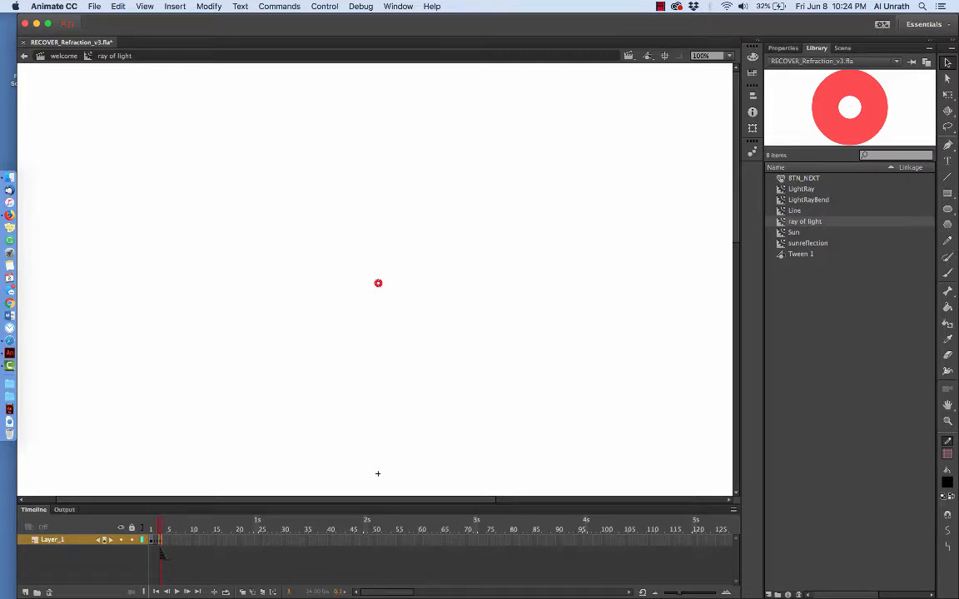
Step: Move the pasted red circle in frame 3 onto the registration crosshair, matching its position in frame 1
key("comma")
key("comma")
key("period")
key("period")
left_click_drag(378, 287, 380, 352)
left_click_drag(358, 269, 422, 313)
left_click_drag(379, 285, 379, 474)
Step: Step through the symbol's frames to check the circle's blinking and alignment
left_click(156, 529)
key(".")
key(".")
key(".")
key(".")
key(".")
key(".")
key(".")
key(".")
key(".")
key(".")
Step: Insert a blank keyframe at frame 4 of the ray of light symbol
left_click(165, 541)
right_click(167, 541)
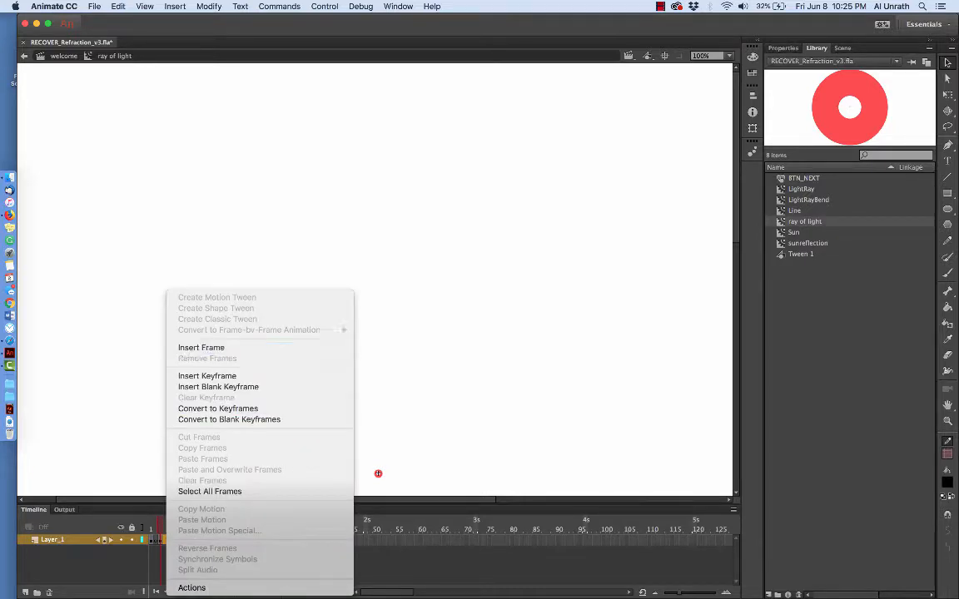
left_click(218, 386)
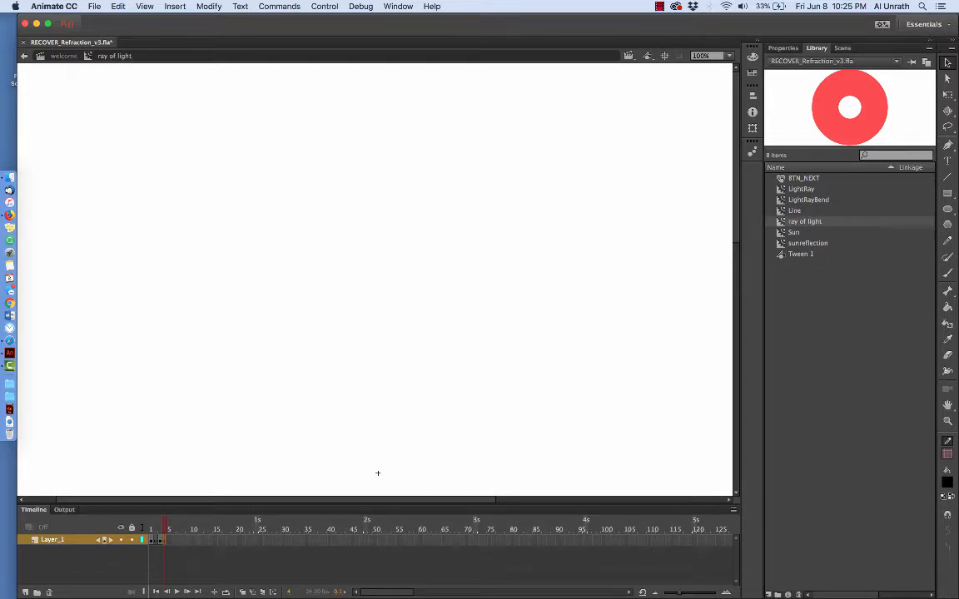
Step: Leave the symbol's editing view and open scene1
left_click(66, 57)
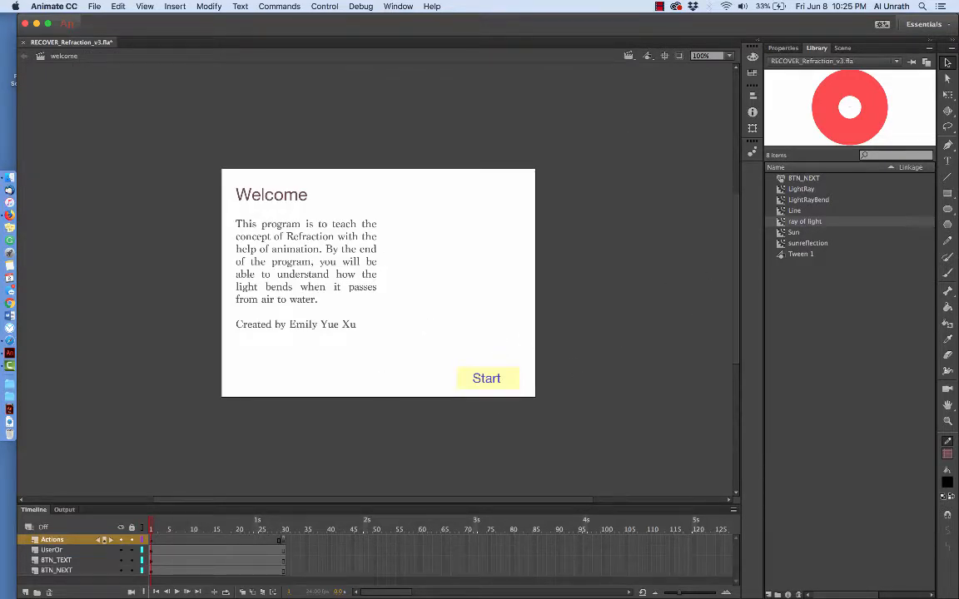
left_click(843, 48)
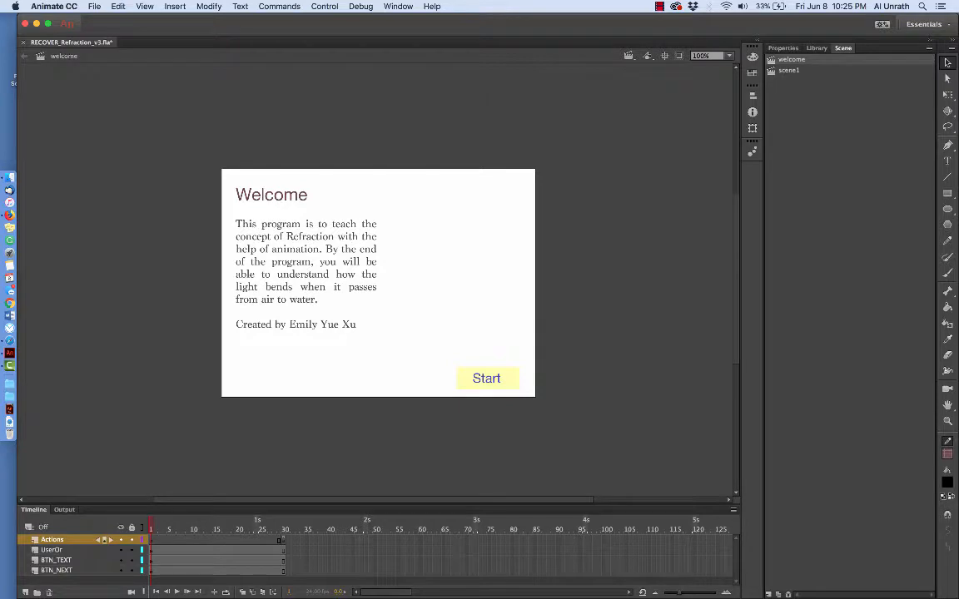
left_click(788, 70)
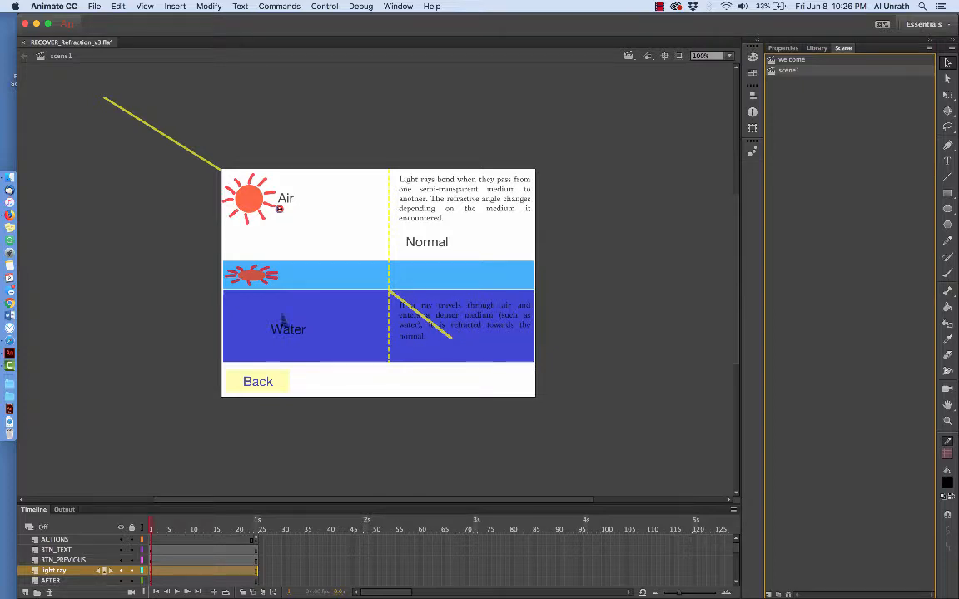
Step: Play the scene1 timeline to check the red circle with the light rays, and return to frame 1
key("Return")
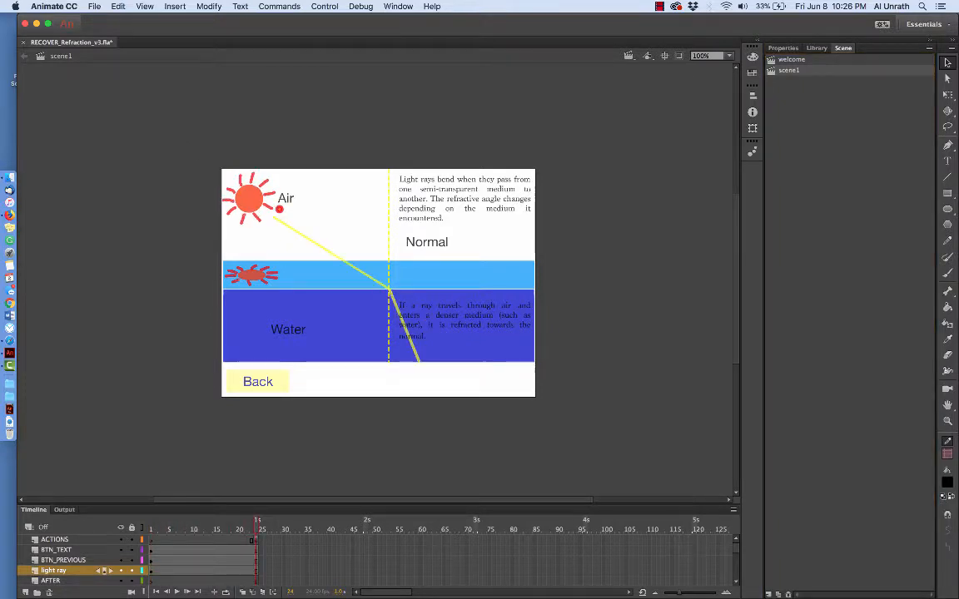
left_click_drag(254, 528, 150, 528)
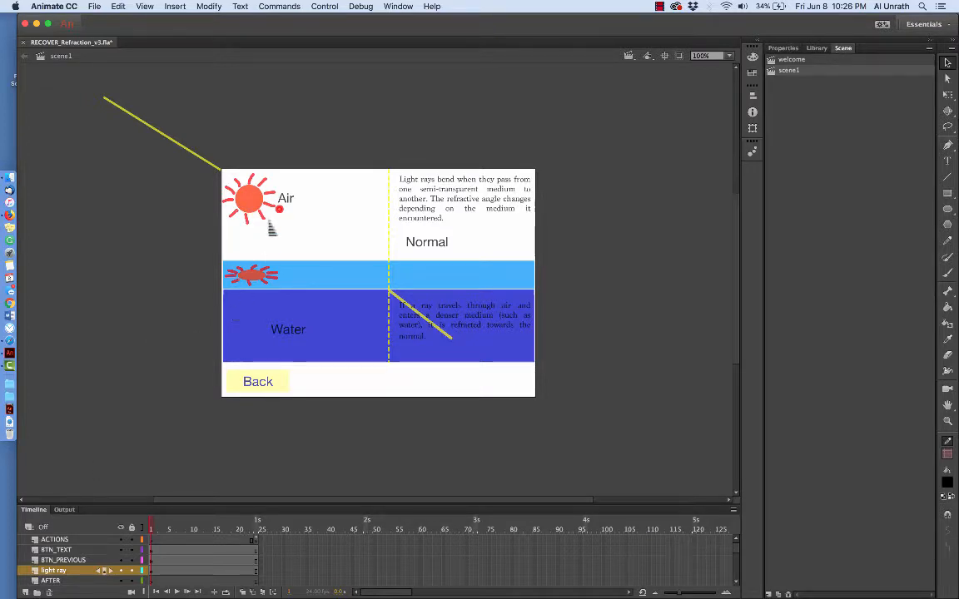
left_click(280, 210)
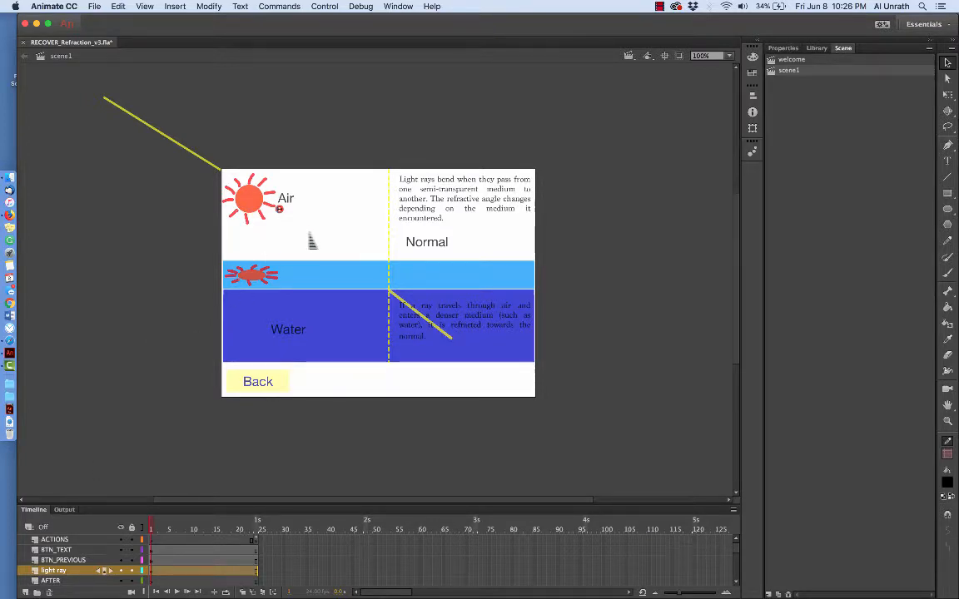
scroll(286, 280, "up", 5)
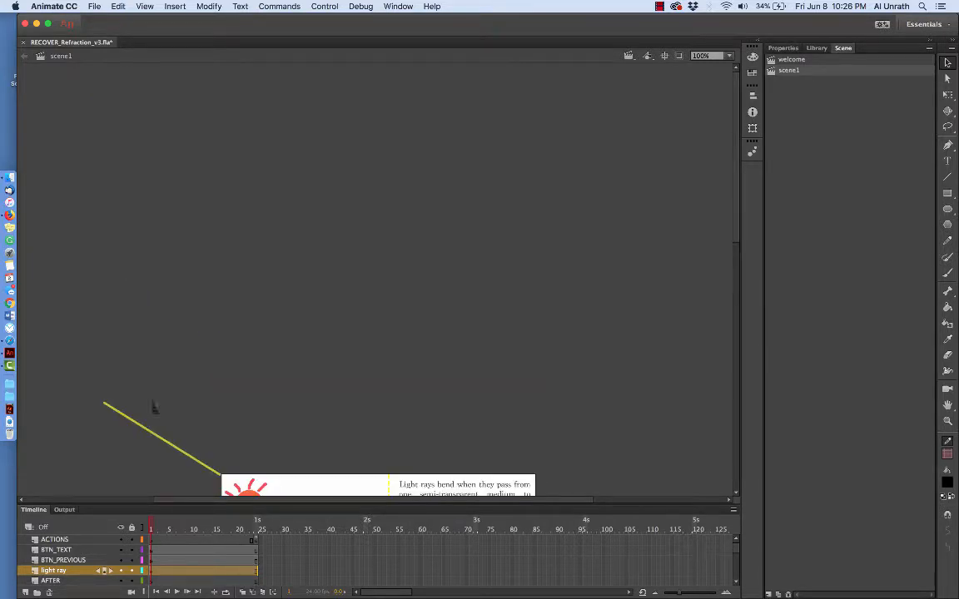
Step: Convert frame 24 of the light ray layer in scene1 to a keyframe
scroll(224, 425, "down", 5)
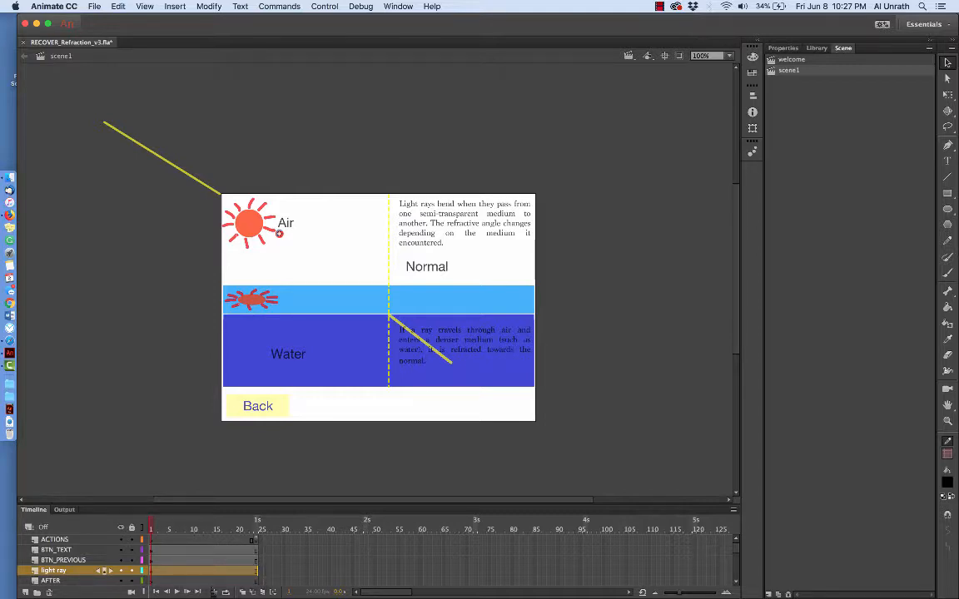
left_click(255, 571)
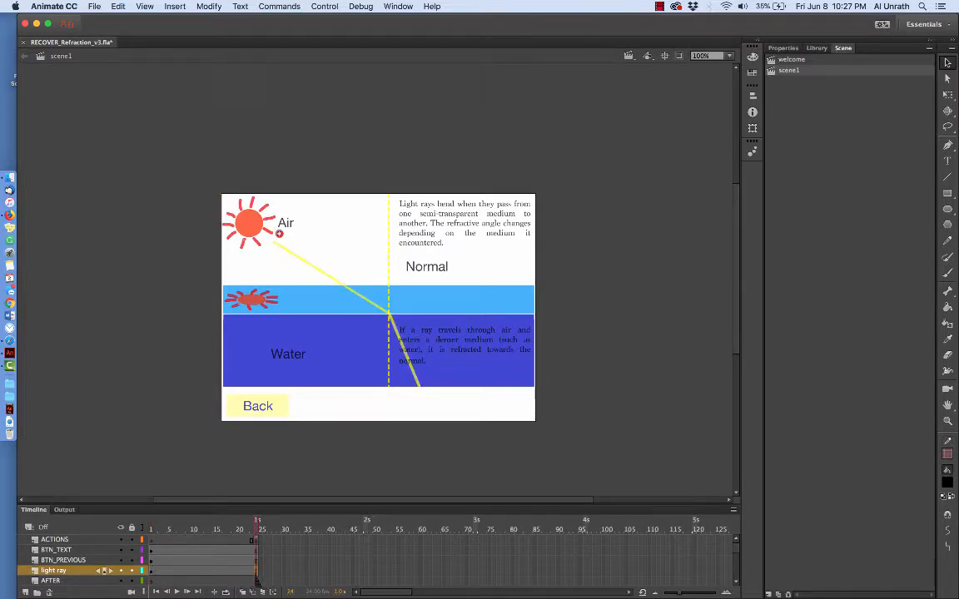
right_click(256, 571)
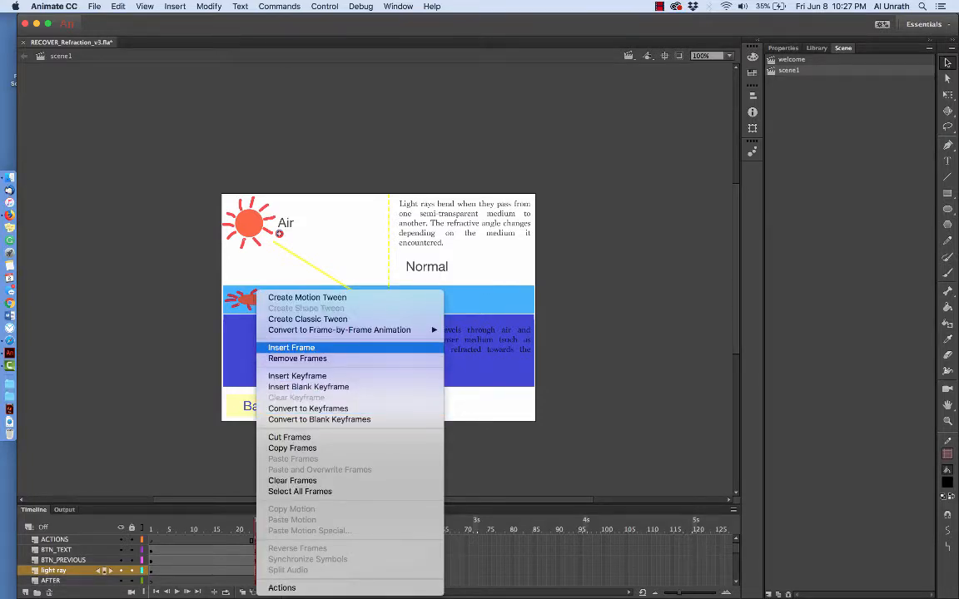
left_click(308, 408)
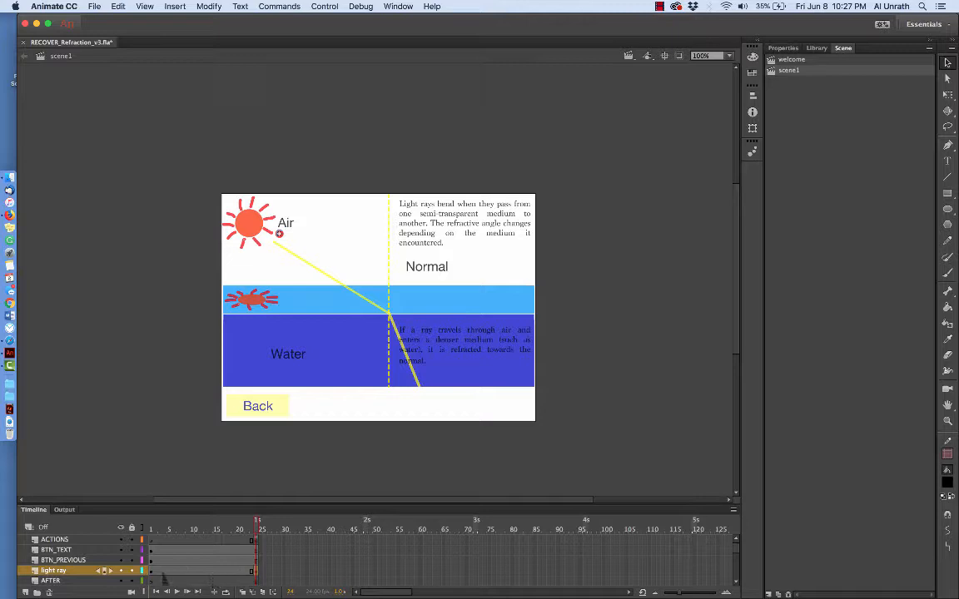
left_click(142, 526)
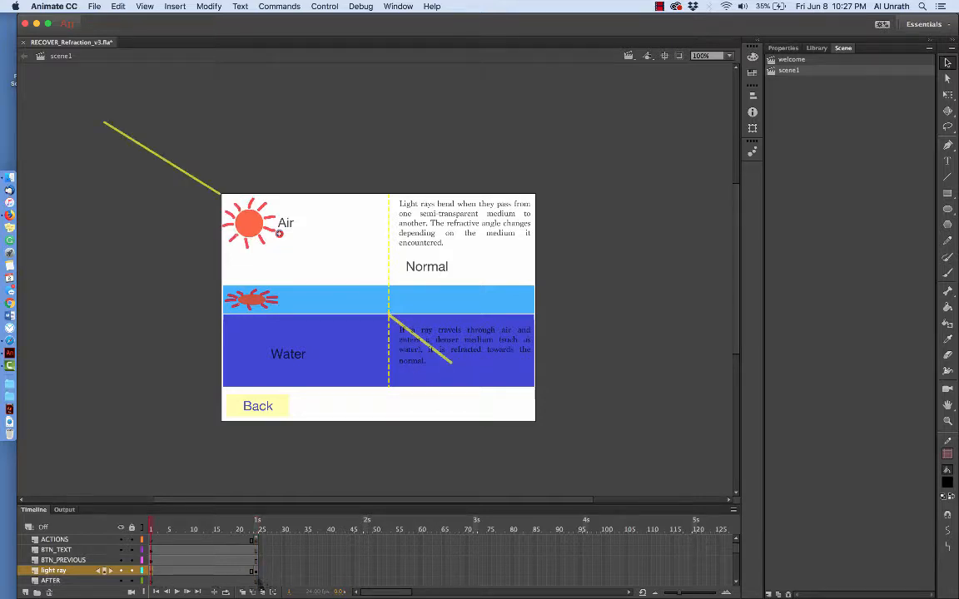
Step: Create a classic tween on the light ray layer up to frame 24, converting the frame content to a symbol
left_click(256, 572)
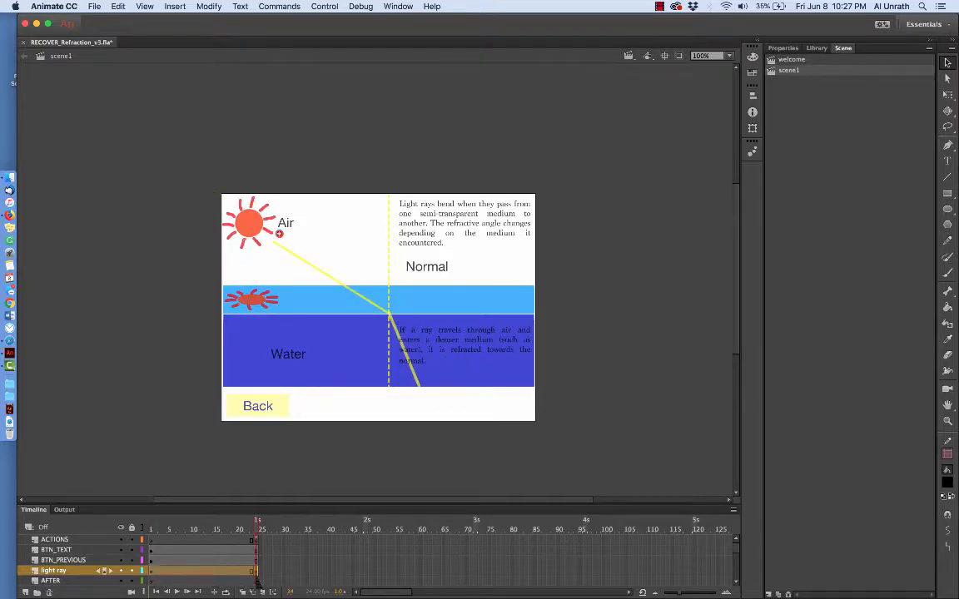
right_click(221, 571)
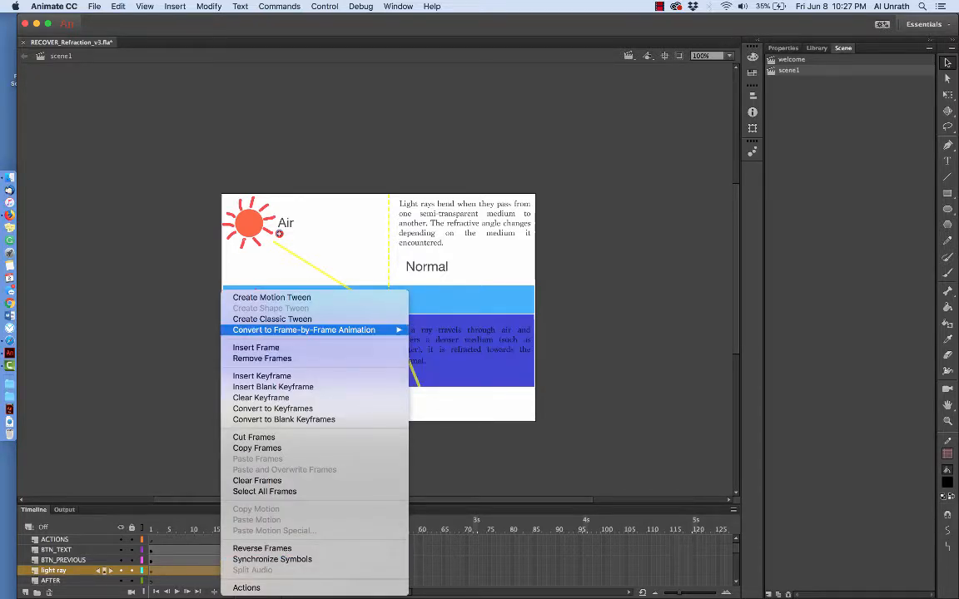
left_click(272, 318)
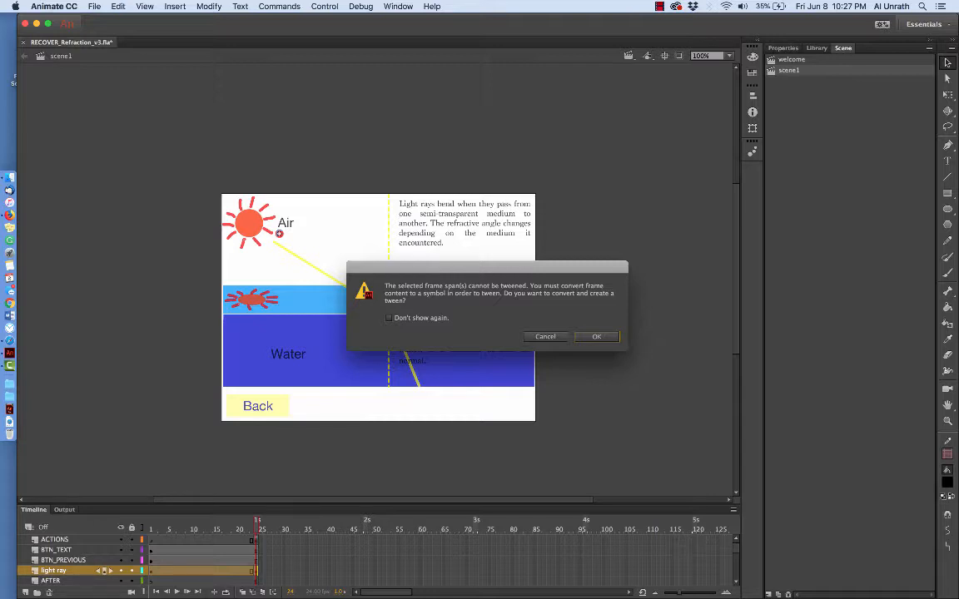
left_click(596, 338)
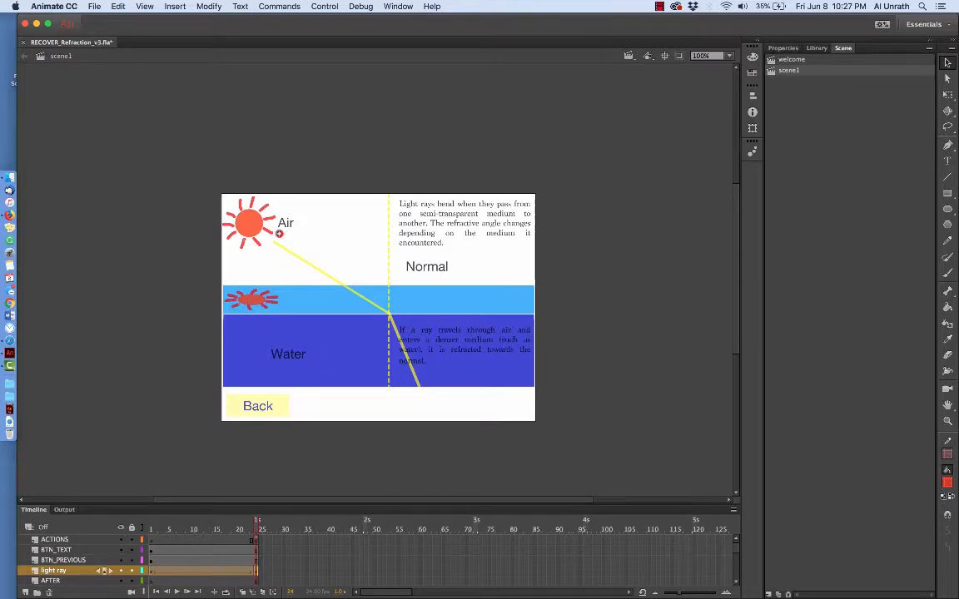
left_click(229, 560)
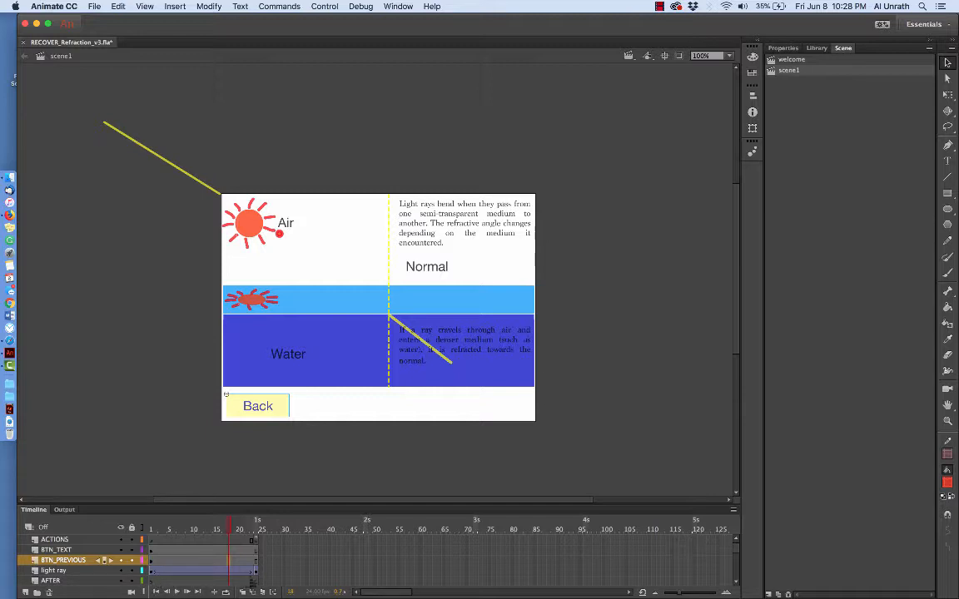
Step: Move the red circle at frame 24 along the ray to where it meets the water surface, and play the timeline
left_click(256, 571)
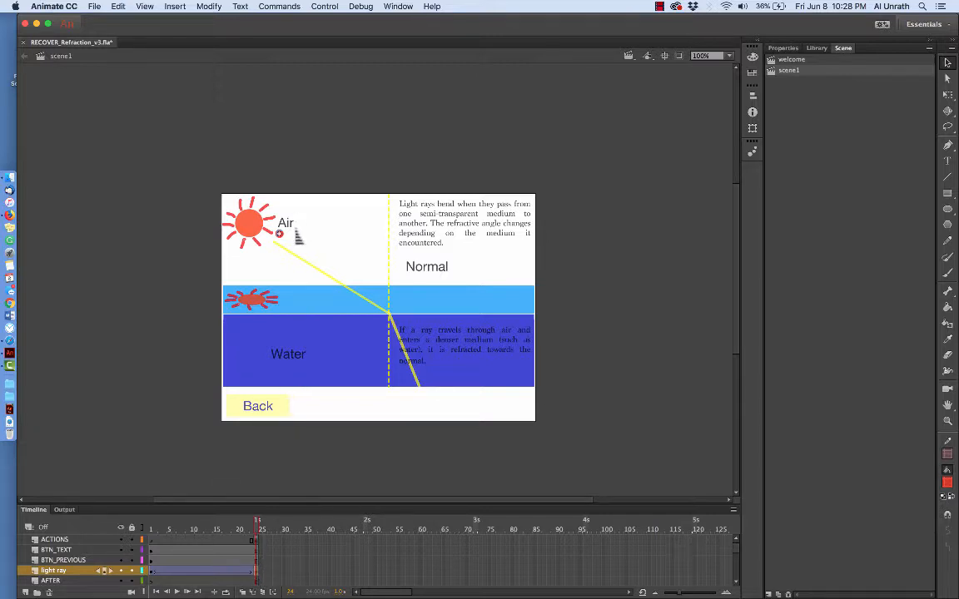
left_click_drag(291, 248, 386, 315)
mouse_move(256, 528)
left_mouse_down()
mouse_move(171, 527)
mouse_move(239, 528)
left_mouse_up()
key("Return")
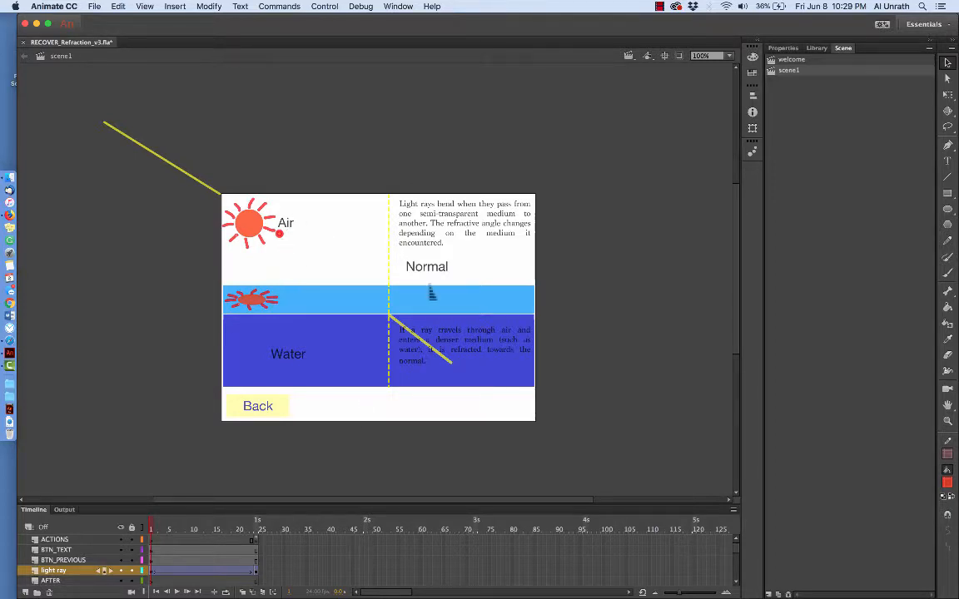
Step: Test the movie in Animate, start the refraction scene to watch the red circle travel, and close the preview
left_click(325, 6)
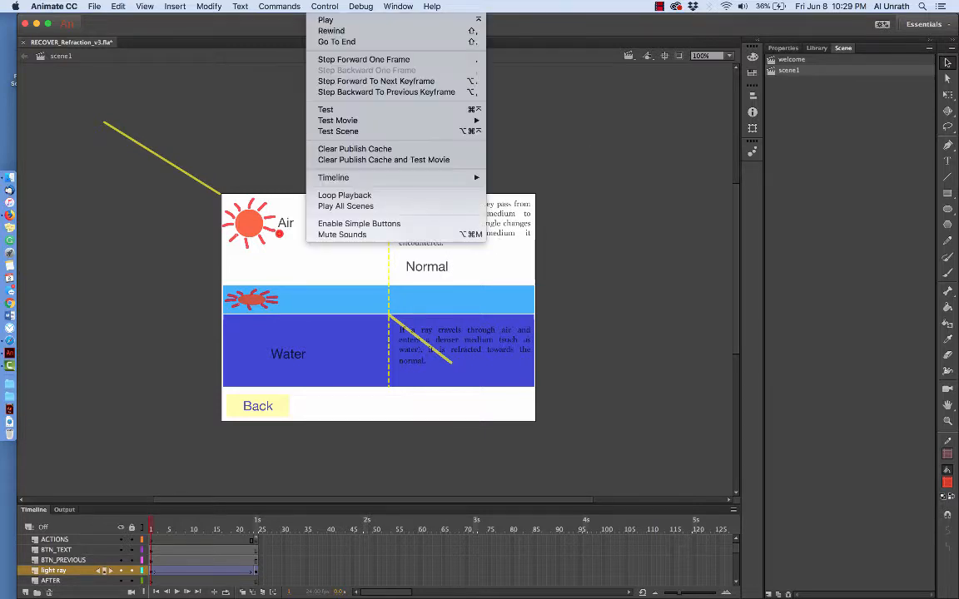
mouse_move(341, 120)
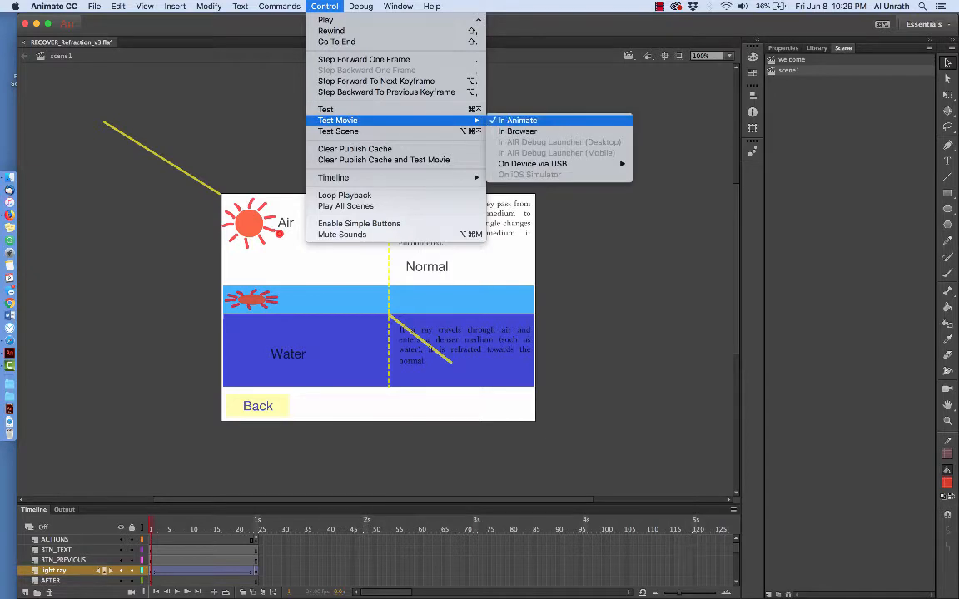
left_click(518, 120)
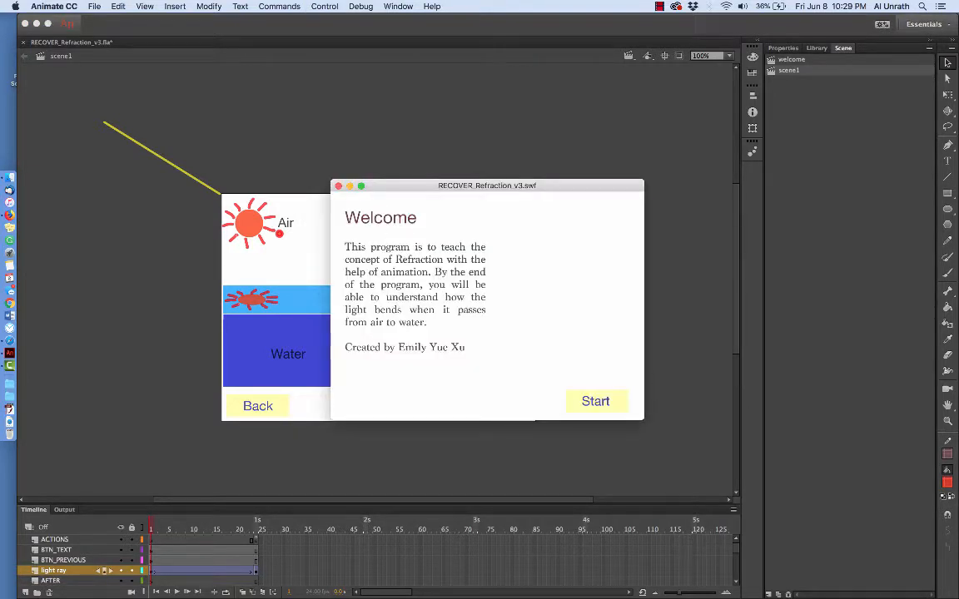
left_click(595, 401)
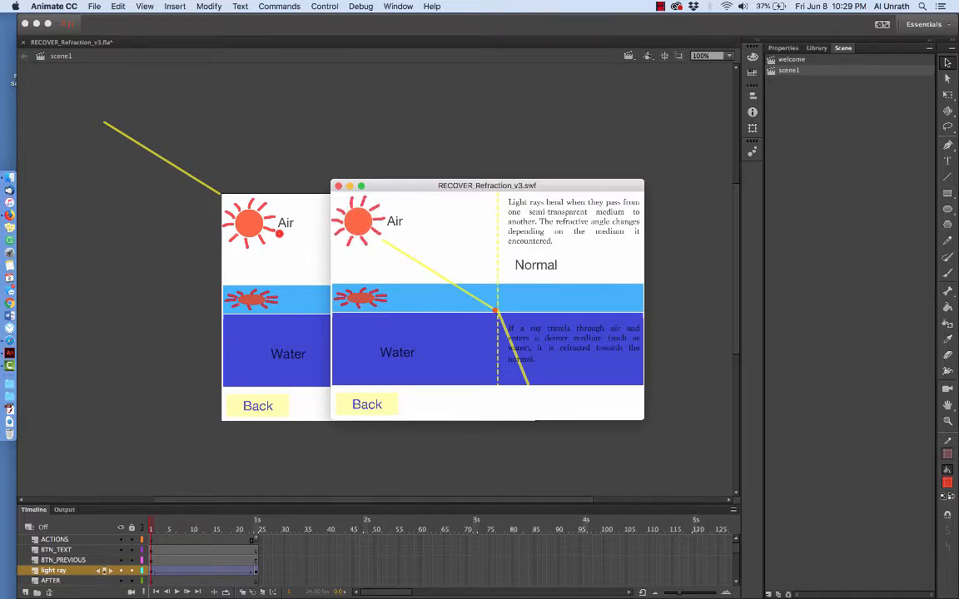
key("super+w")
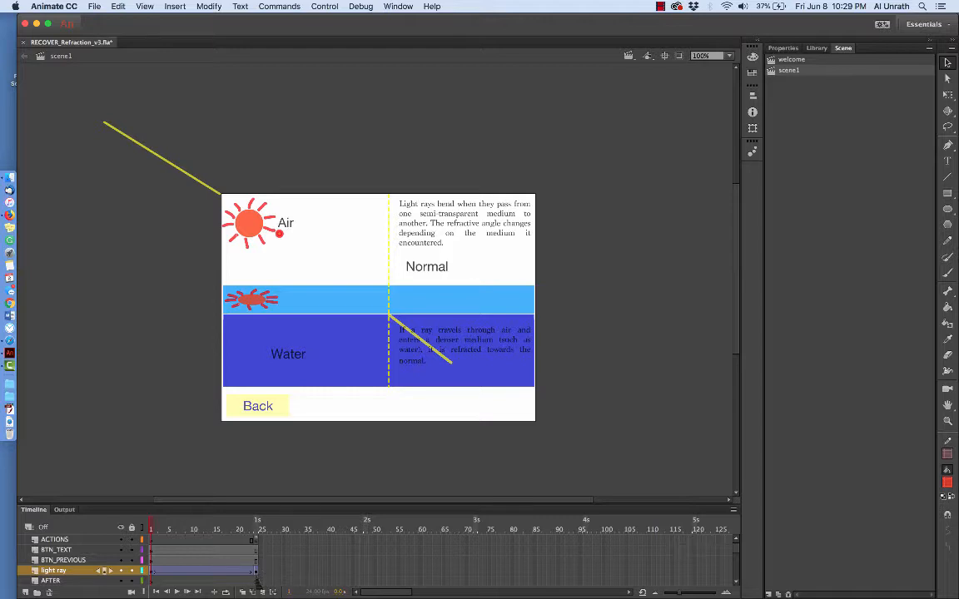
Step: Insert a keyframe at frame 50 of the light ray layer
left_click(257, 580)
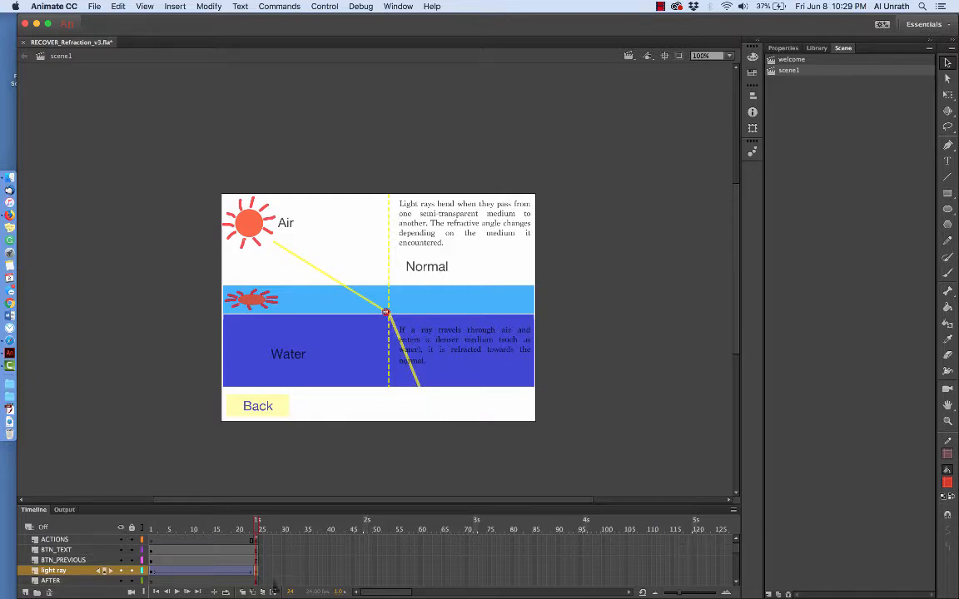
left_click(375, 573)
right_click(375, 573)
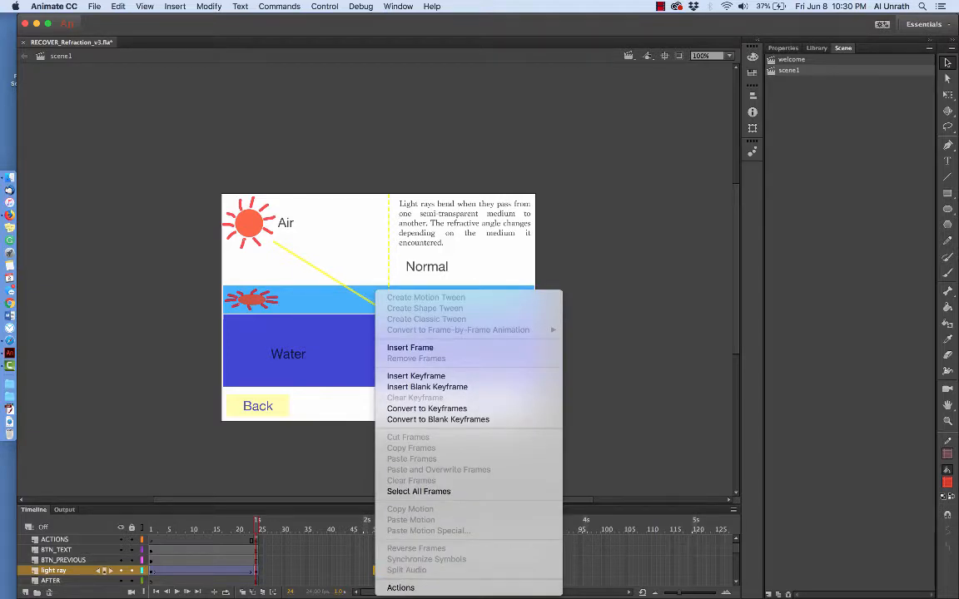
left_click(416, 375)
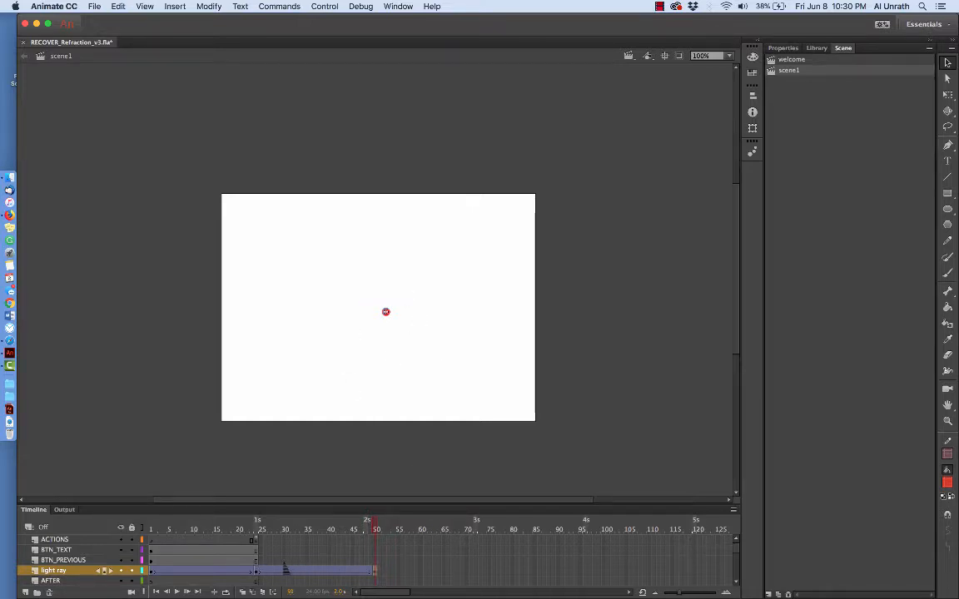
Step: Extend the BTN_PREVIOUS and BTN_TEXT layers to frame 50
left_click(375, 561)
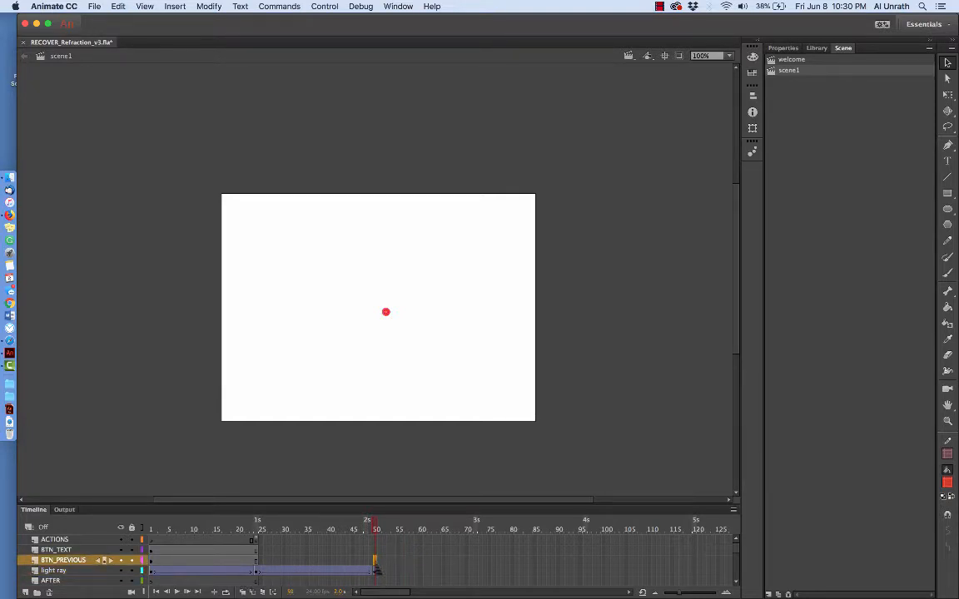
right_click(376, 570)
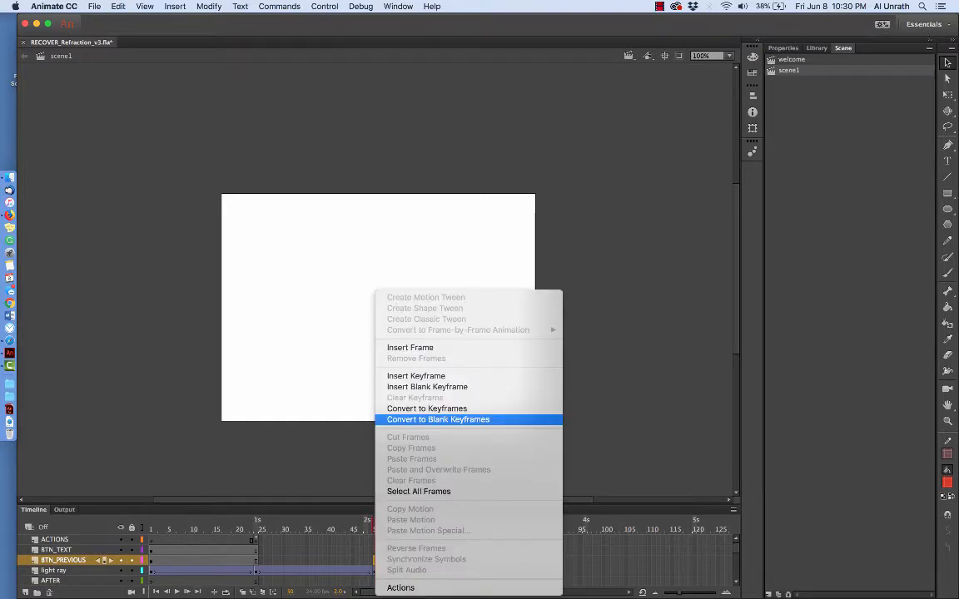
left_click(411, 347)
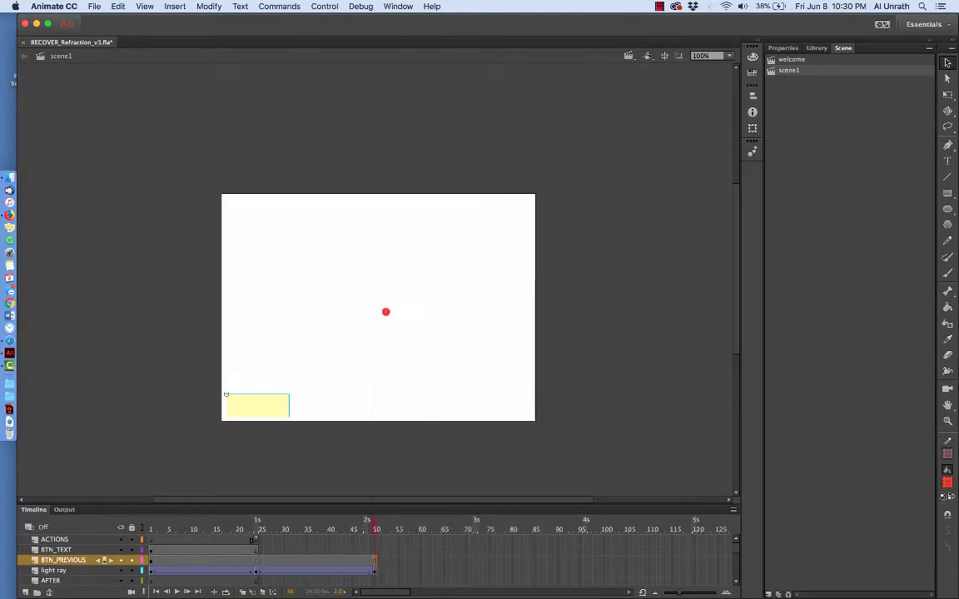
left_click(376, 559)
left_click(375, 550)
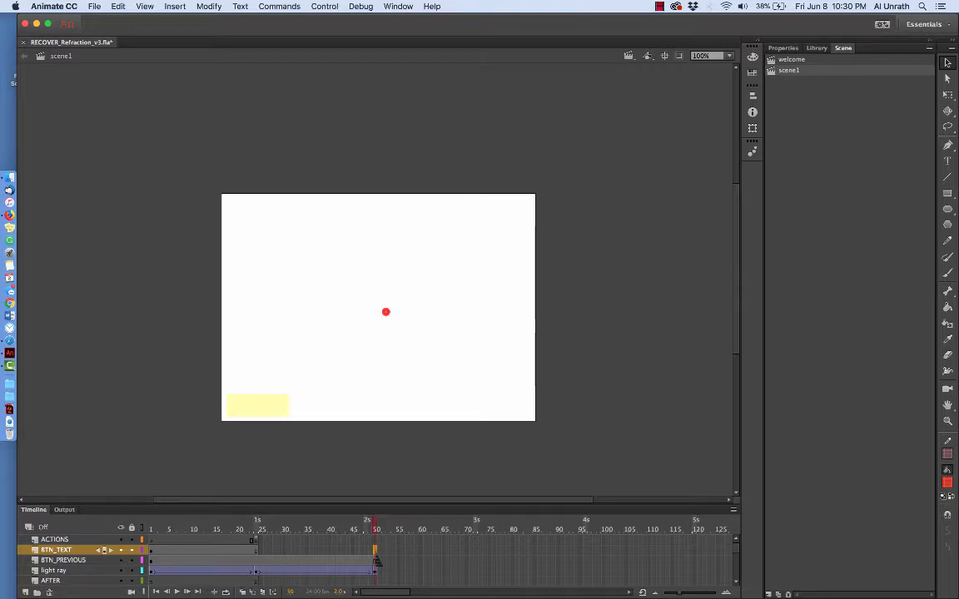
right_click(376, 561)
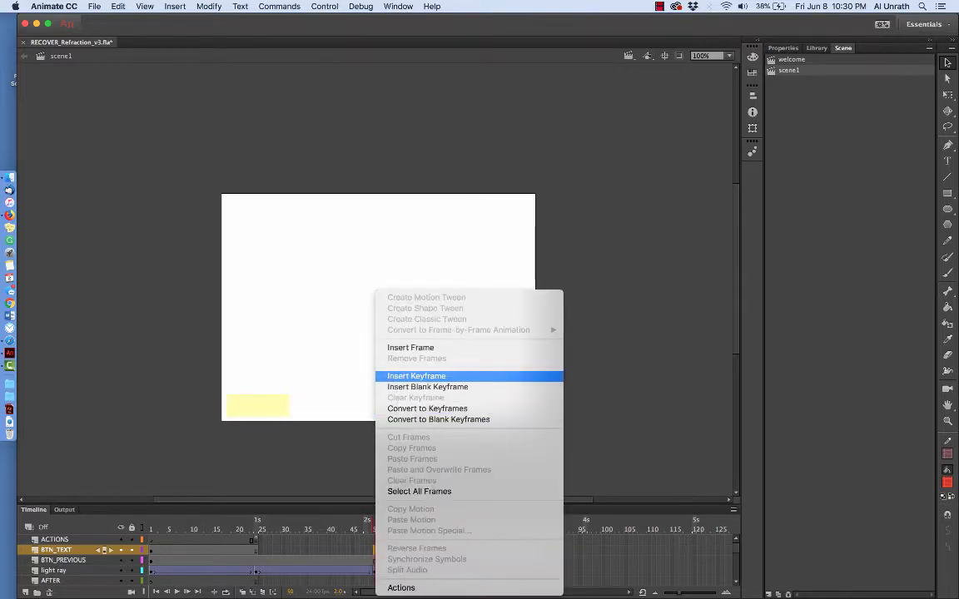
left_click(416, 377)
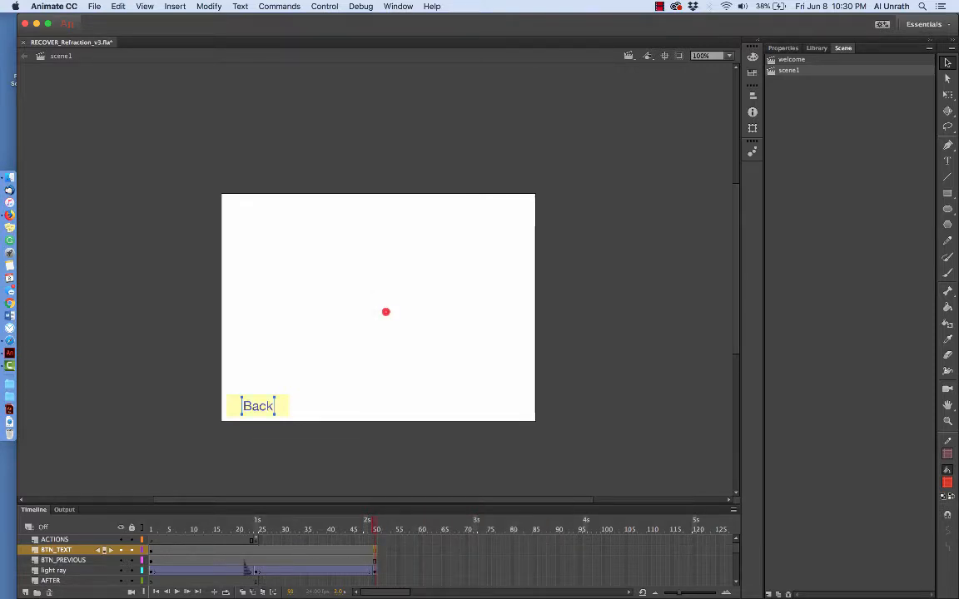
Step: Insert frames on the AFTER and NORMAL layers so that both extend to frame 50
left_click(375, 580)
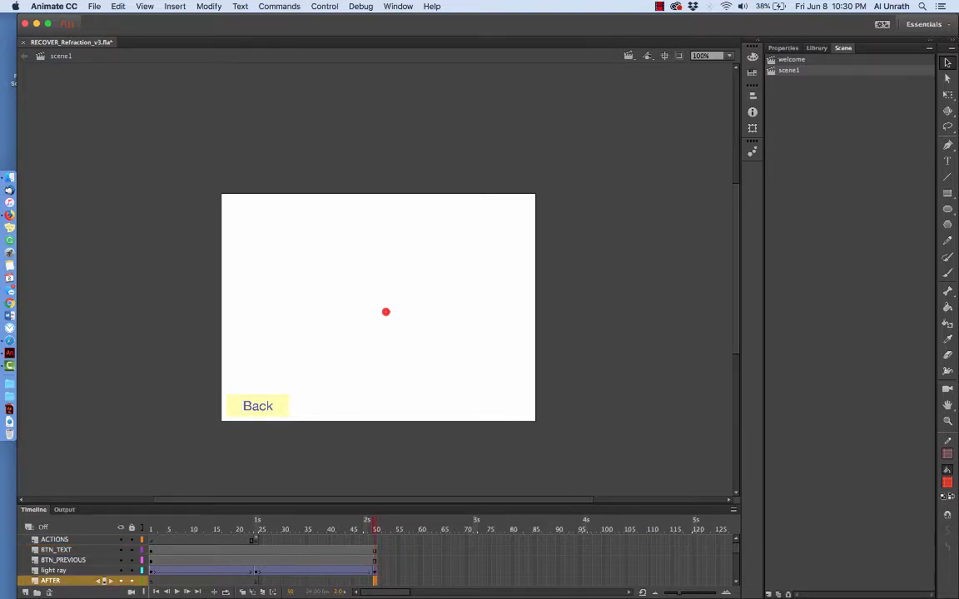
right_click(375, 580)
left_click(439, 348)
scroll(456, 461, "down", 8)
scroll(456, 461, "up", 7)
scroll(456, 461, "right", 2)
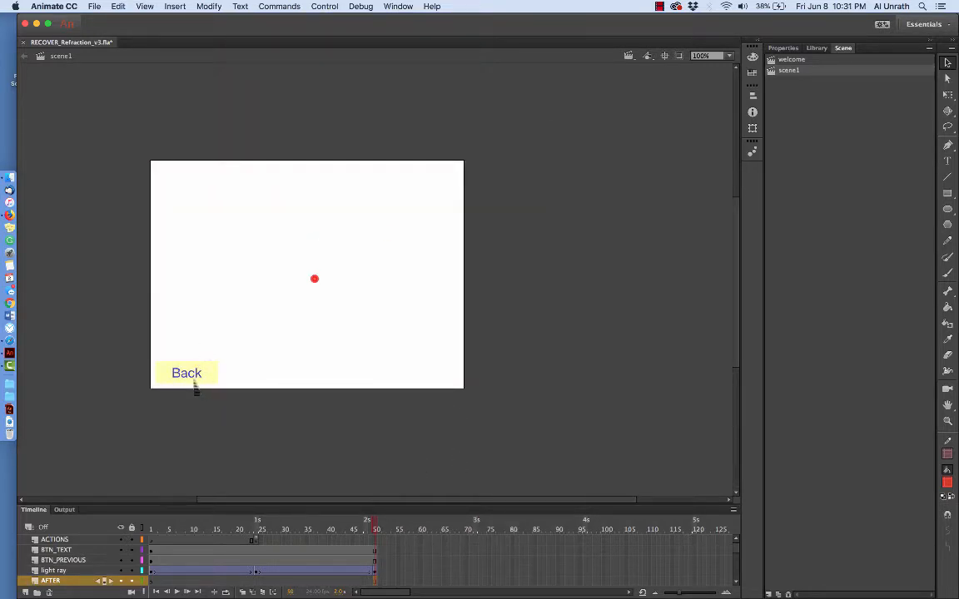
scroll(331, 441, "down", 3)
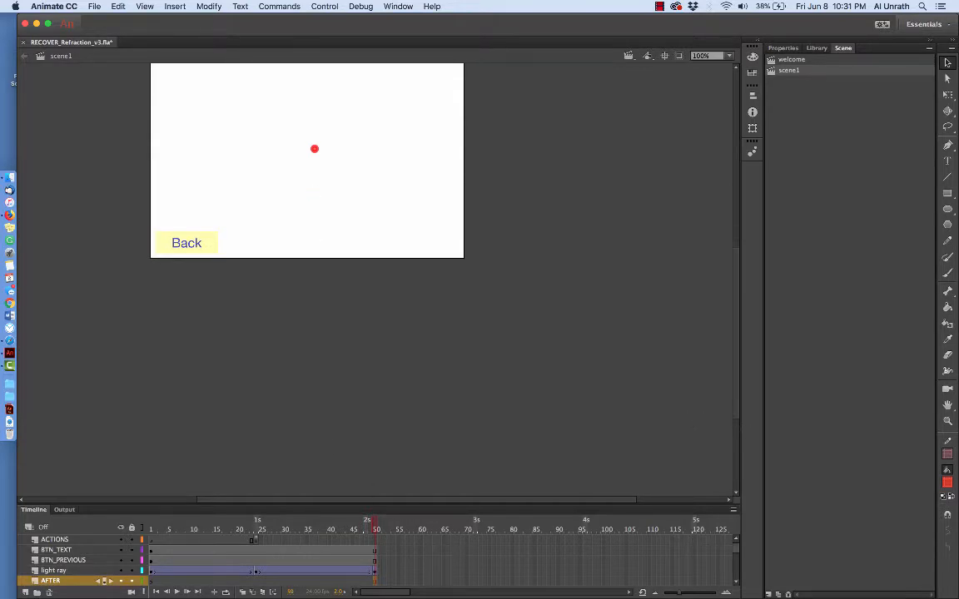
scroll(250, 559, "down", 2)
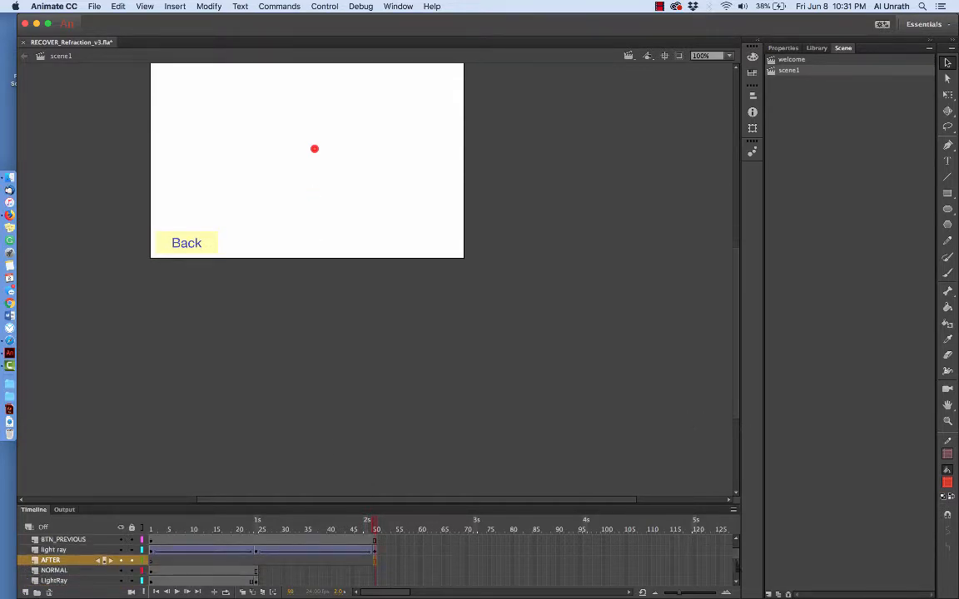
left_click(374, 570)
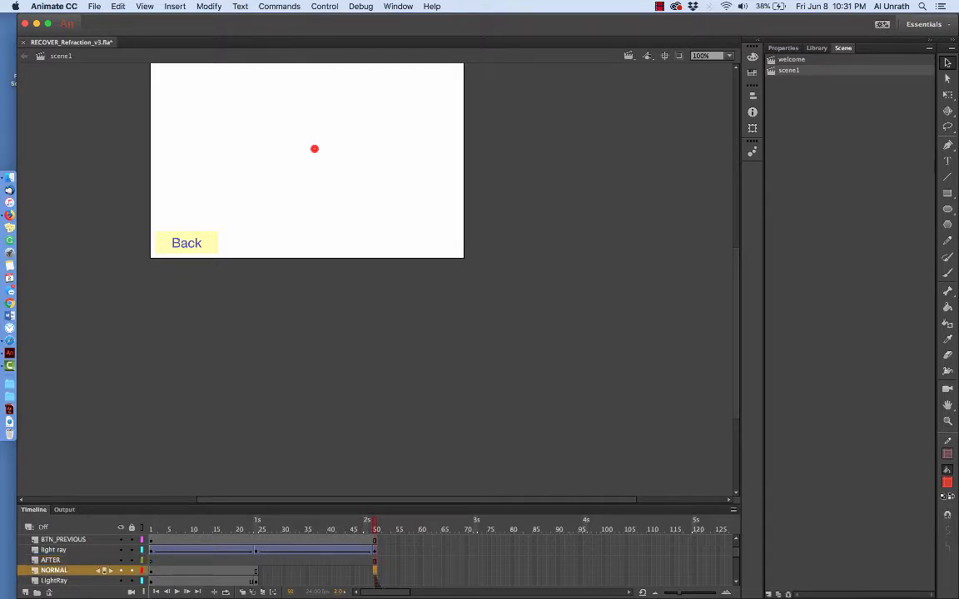
right_click(375, 570)
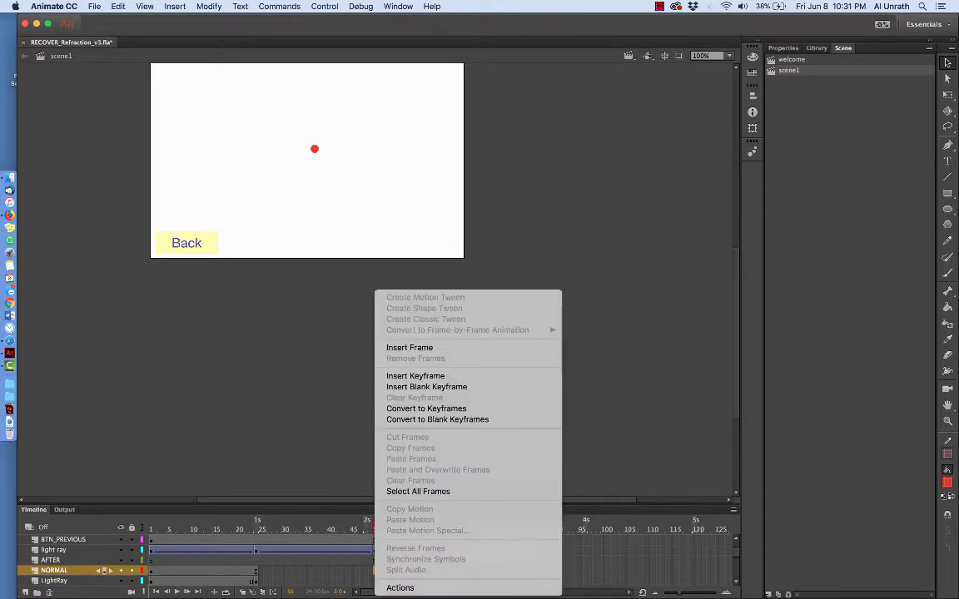
left_click(410, 347)
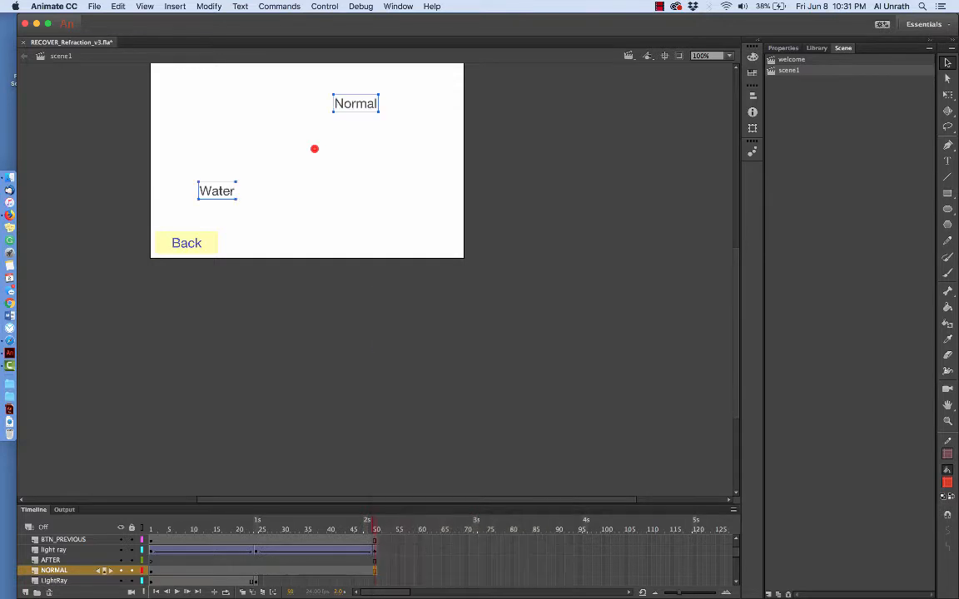
Step: Insert a frame at frame 50 on the LightRay layer so that it extends to there
left_click(374, 581)
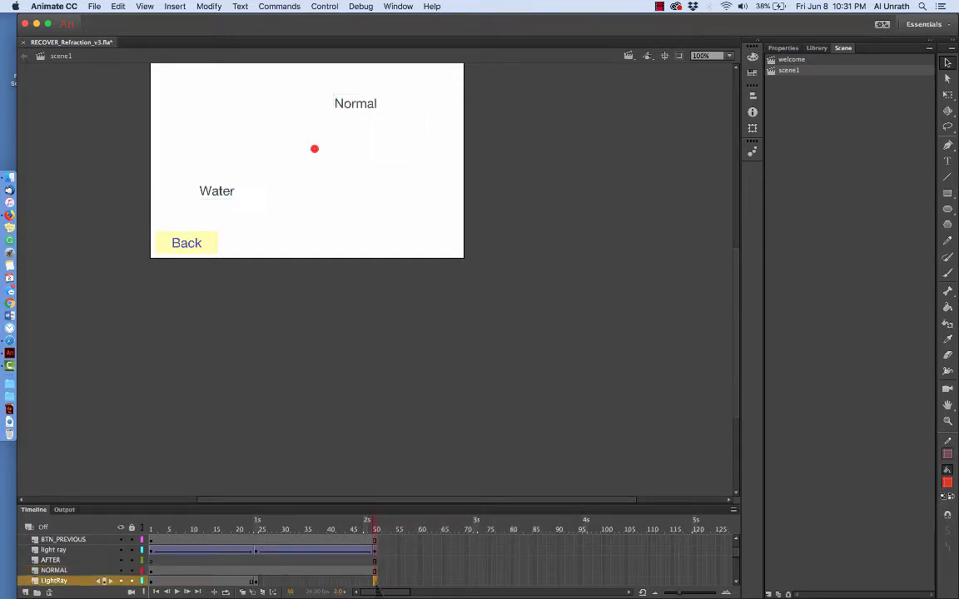
right_click(375, 581)
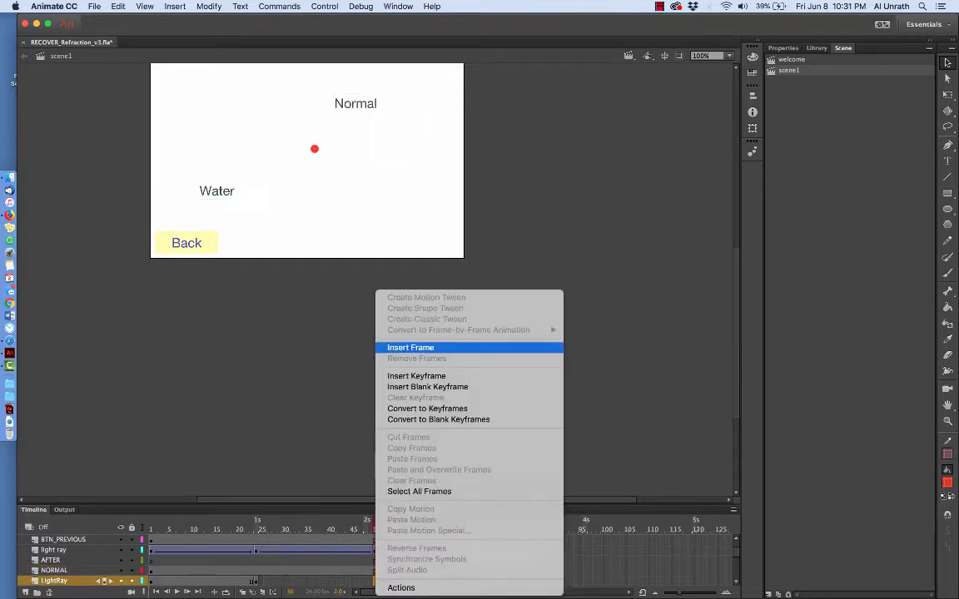
left_click(411, 347)
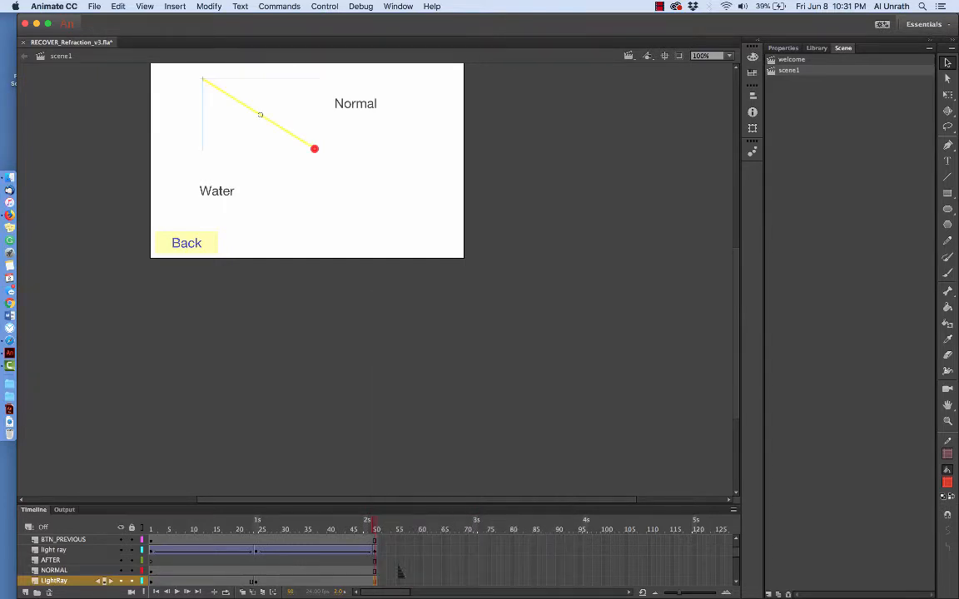
Step: Extend all remaining layers from AIR down to OceanBottom to frame 50 by inserting frames on them together
scroll(417, 582, "down", 5)
scroll(417, 583, "up", 2)
scroll(417, 582, "right", 2)
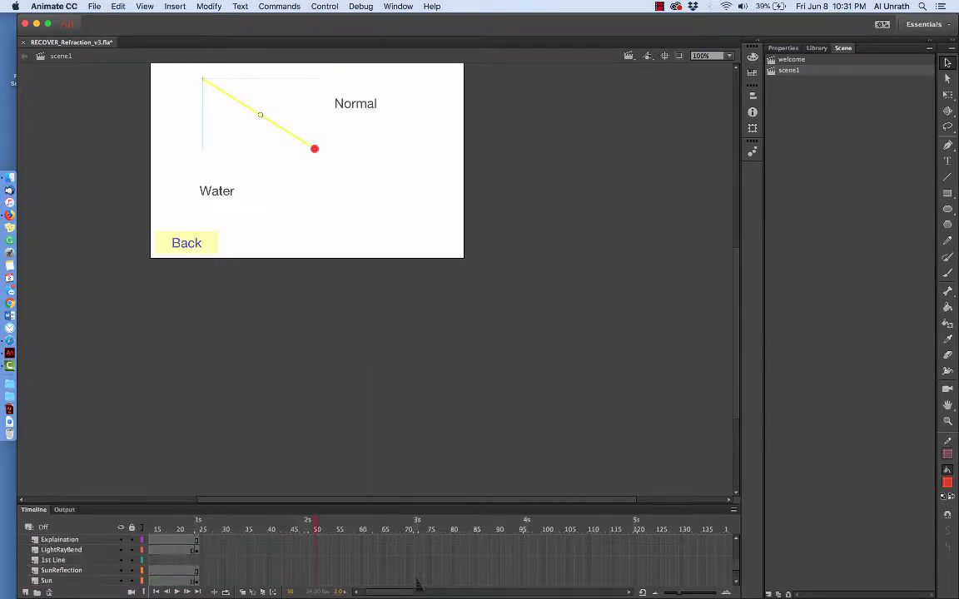
scroll(417, 582, "up", 2)
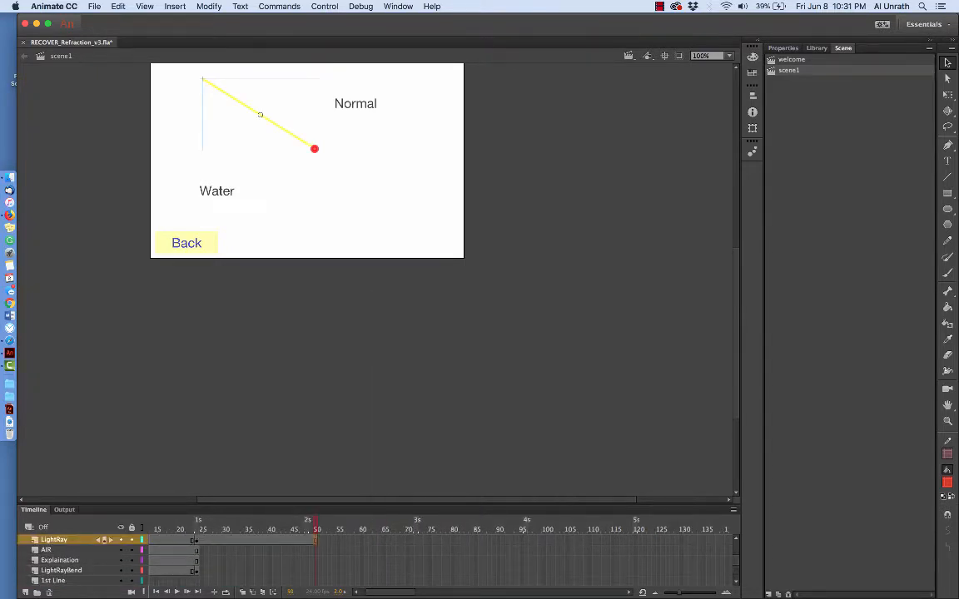
scroll(349, 541, "left", 2)
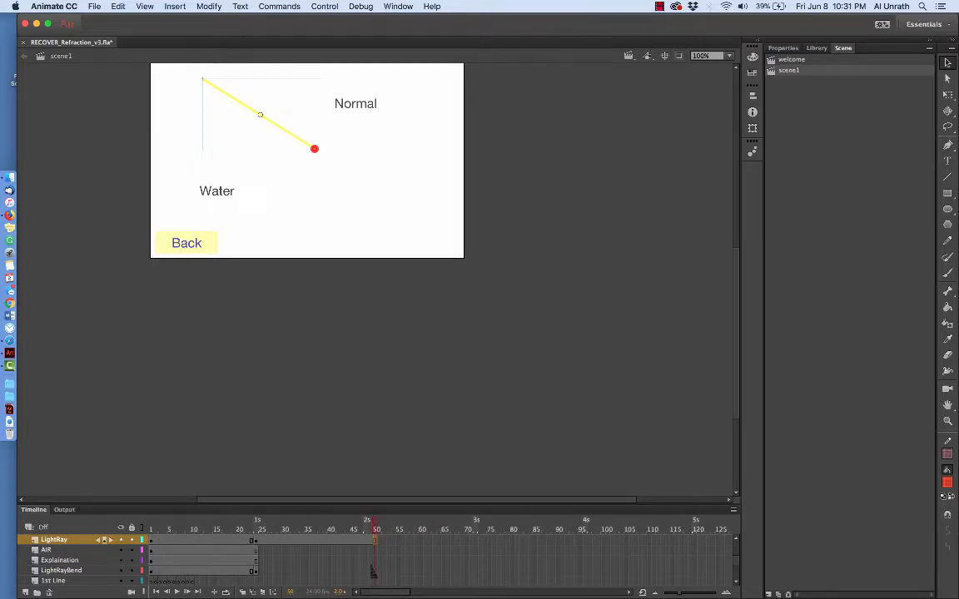
left_click(376, 550)
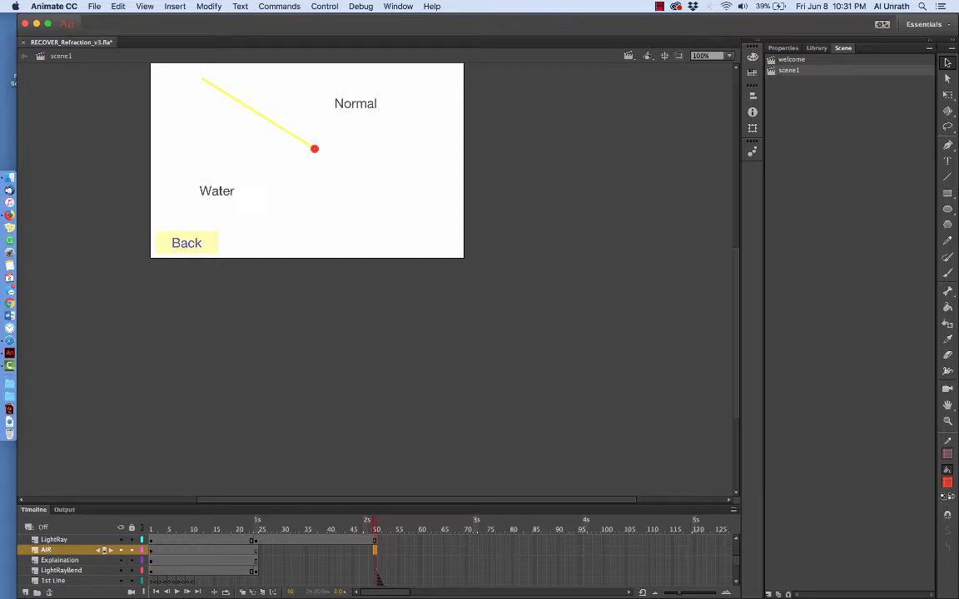
scroll(379, 576, "down", 3)
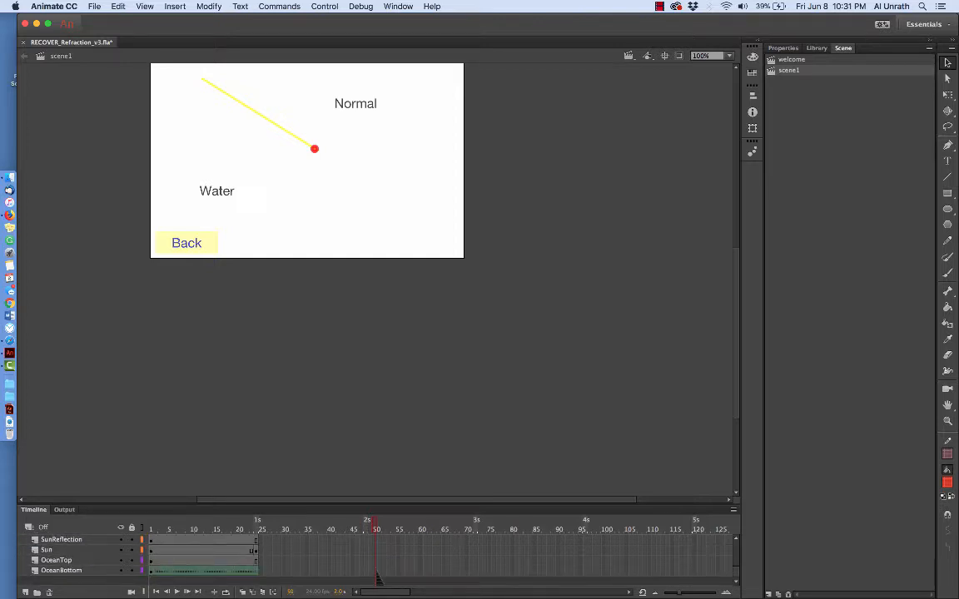
left_click(377, 571)
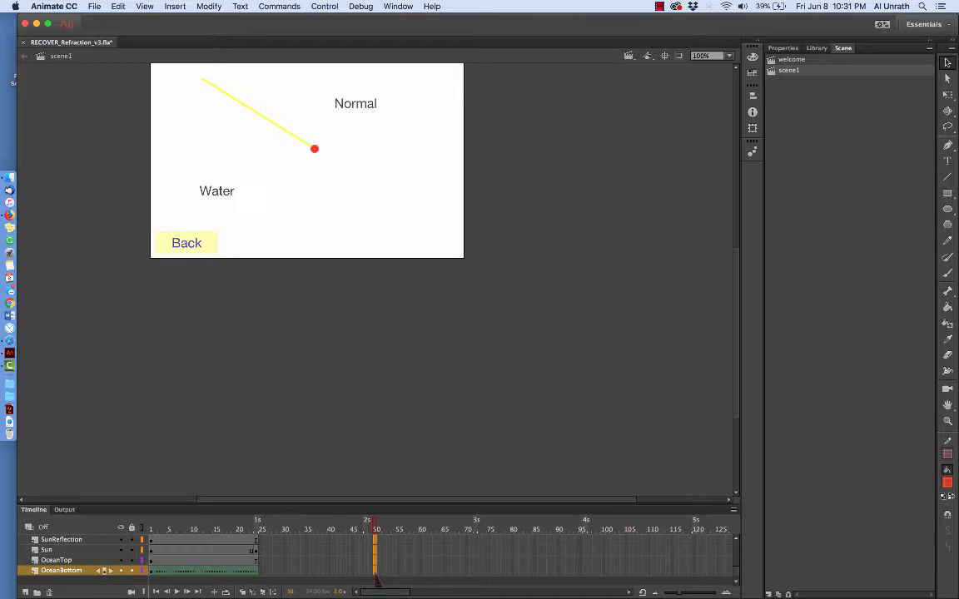
right_click(376, 579)
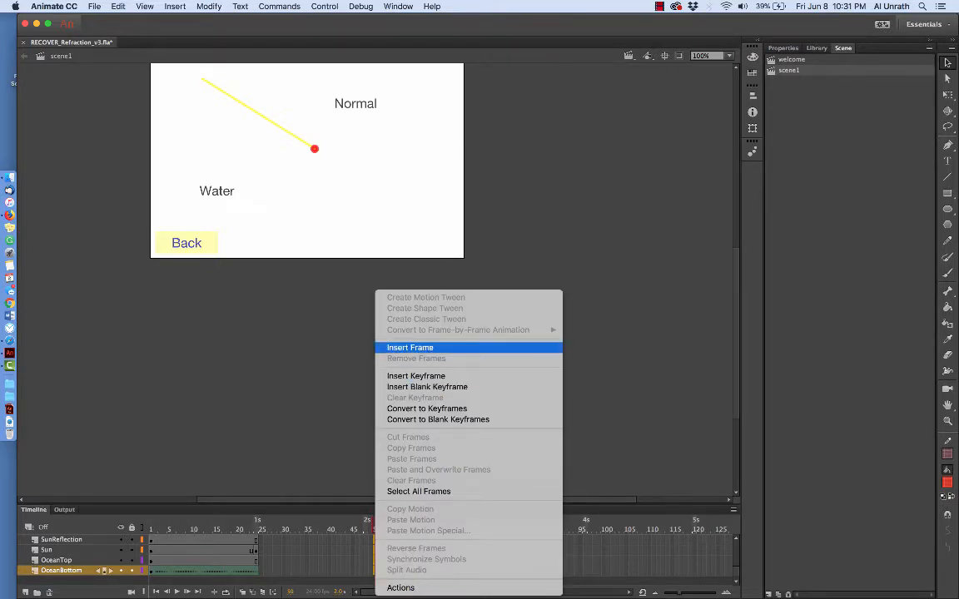
left_click(410, 347)
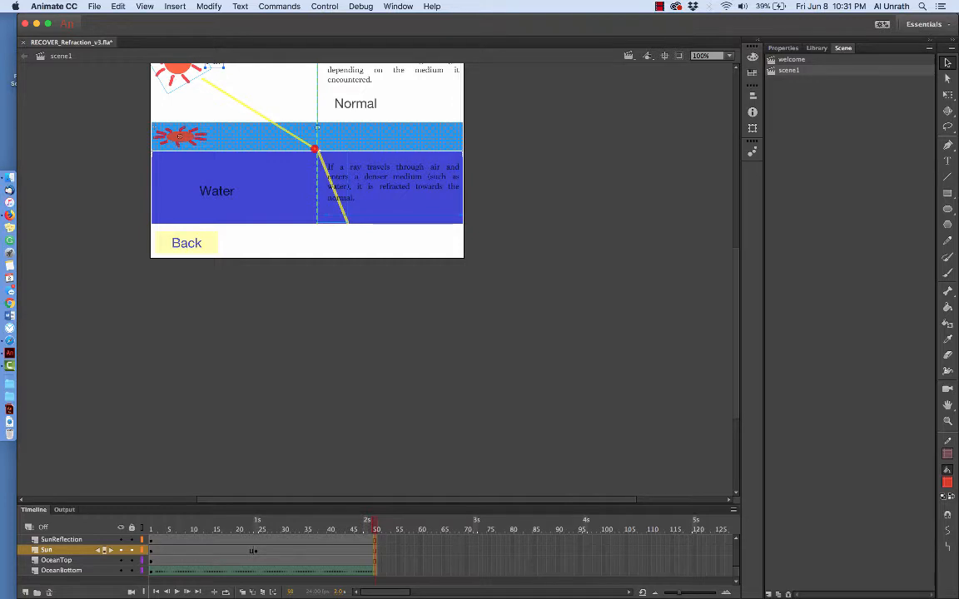
Step: Move the red circle at frame 50 of the light ray layer to the refracted ray's lower end and play the timeline from frame 1
scroll(253, 551, "up", 5)
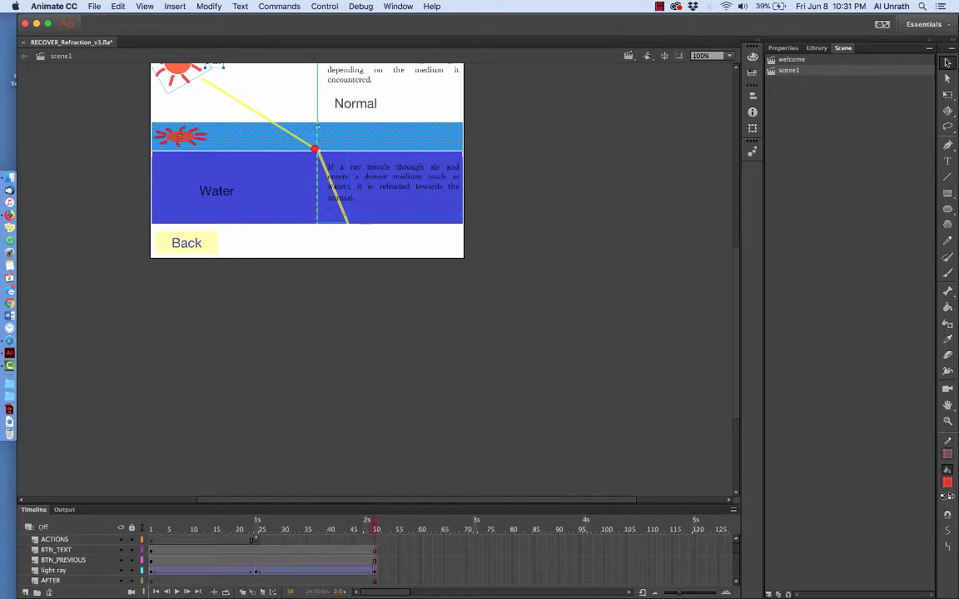
scroll(253, 556, "down", 5)
scroll(253, 556, "up", 8)
left_click(254, 571)
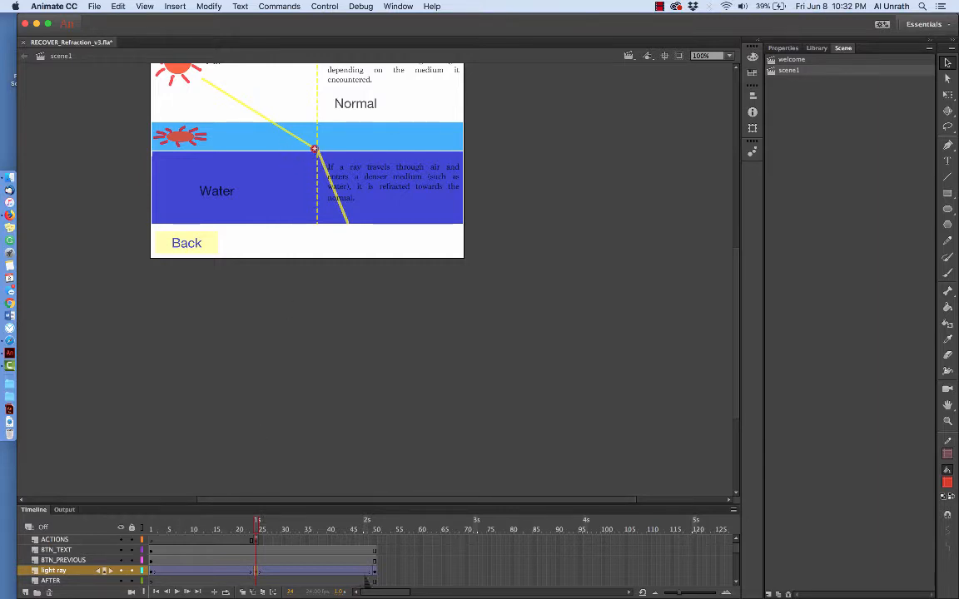
left_click(374, 573)
left_click_drag(315, 150, 349, 228)
left_click_drag(375, 527, 151, 527)
key("Return")
Step: Test the movie in Animate, start the refraction scene to watch the circle's path, and close the preview
left_click(324, 6)
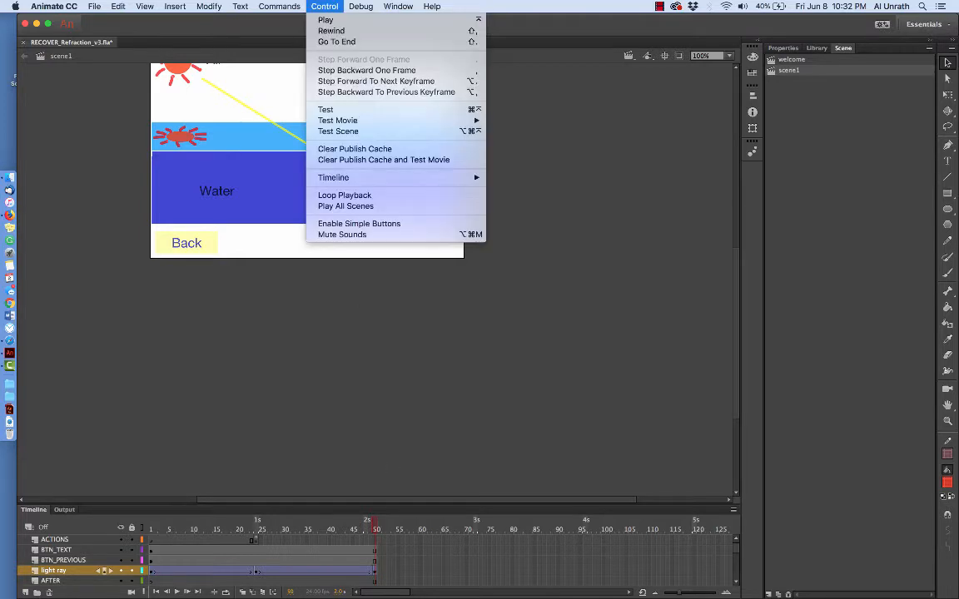
mouse_move(337, 119)
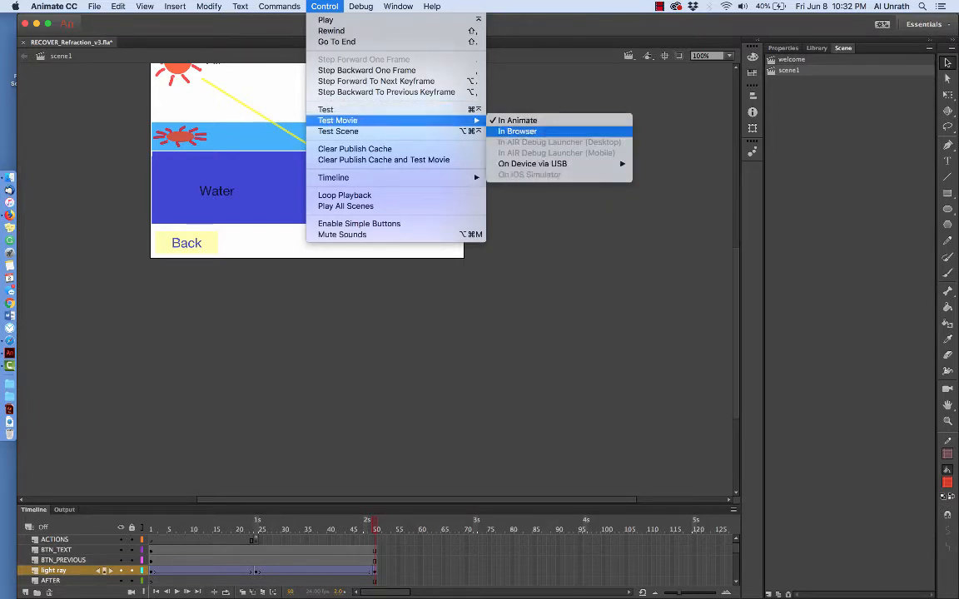
left_click(517, 120)
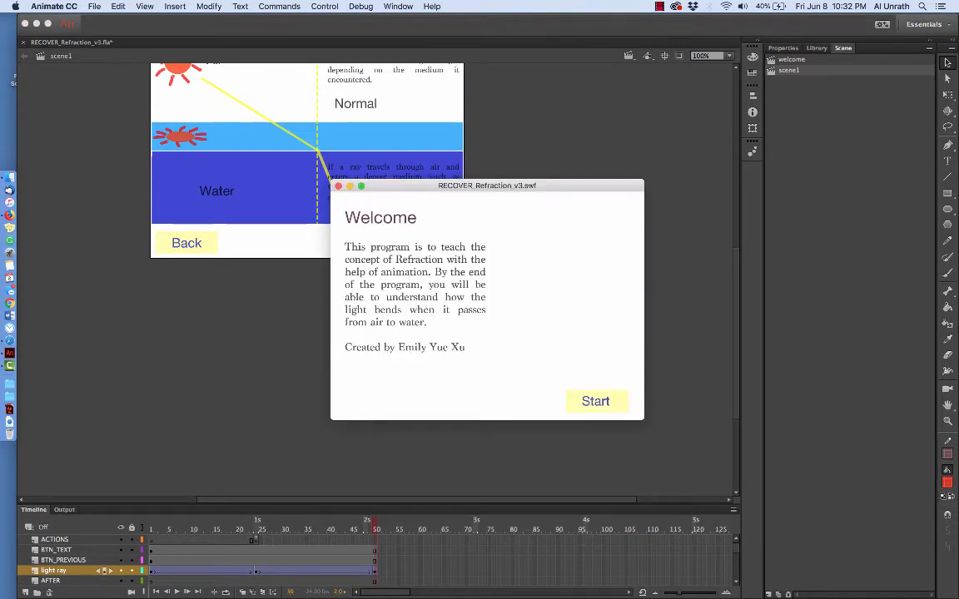
left_click(595, 401)
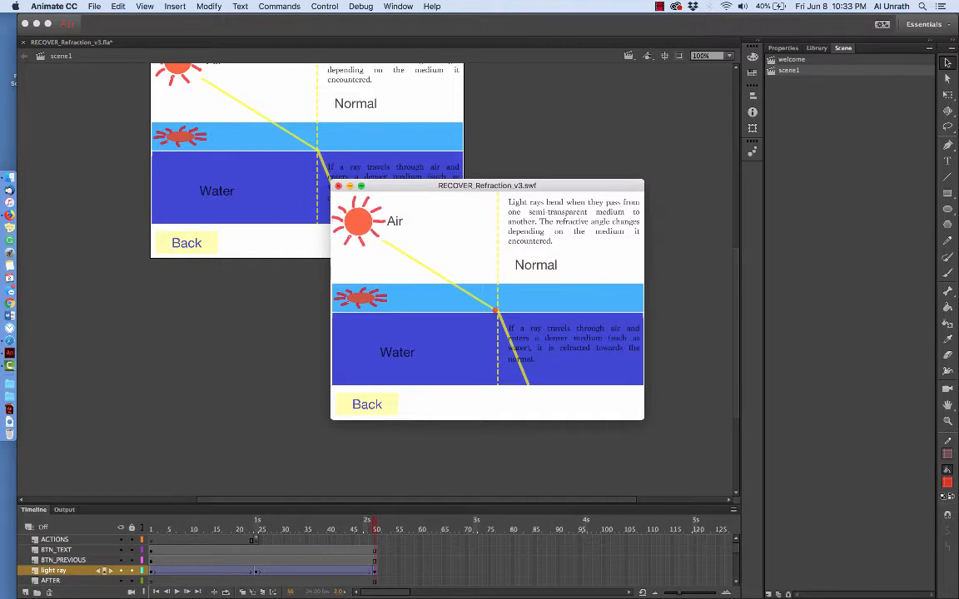
left_click(338, 185)
Step: Move the ACTIONS layer's keyframe from frame 24 to frame 50
left_click(257, 540)
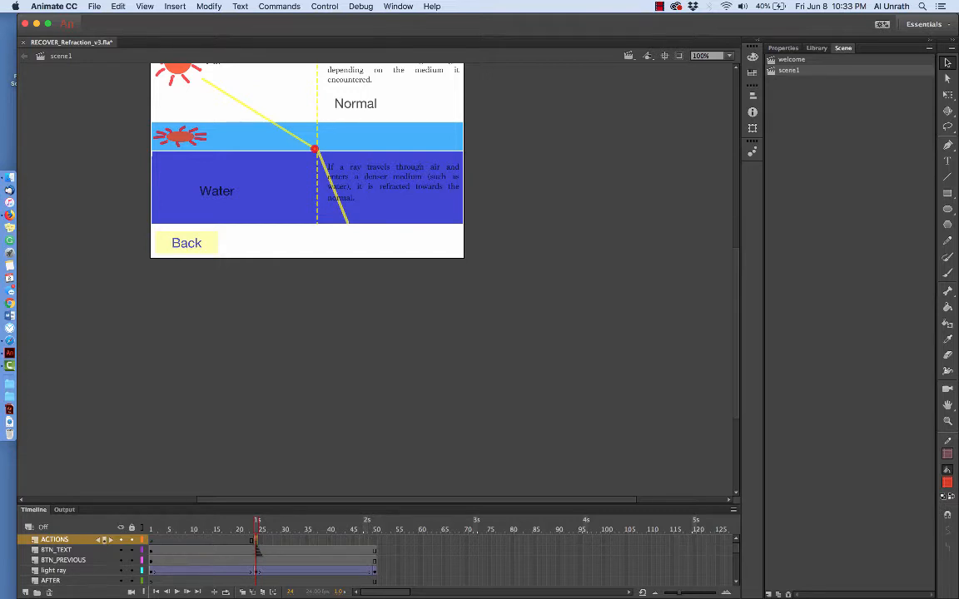
left_click(257, 540)
left_click_drag(258, 543, 376, 543)
left_click(376, 549)
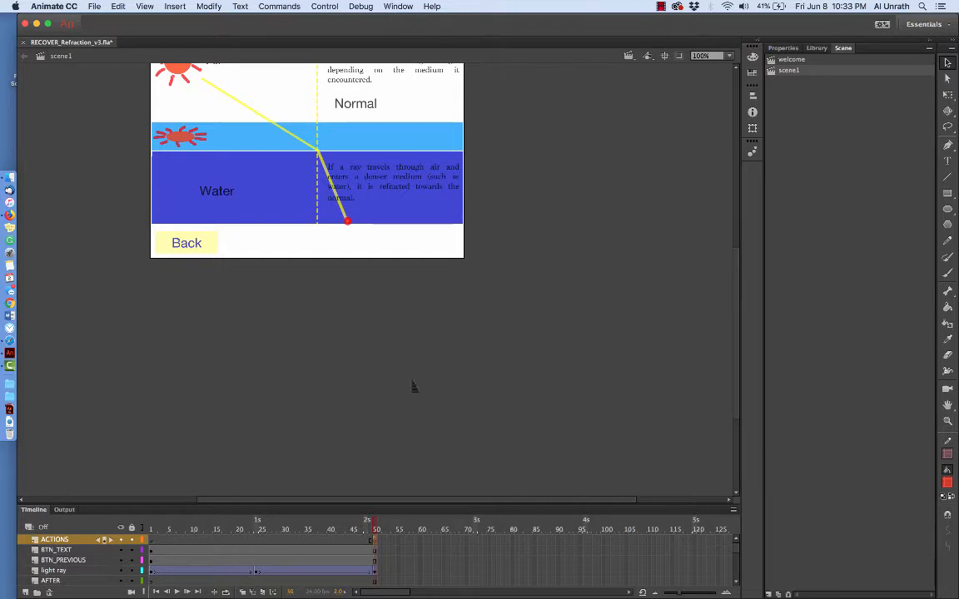
Step: Test the movie in Animate, play the refraction scene, go back to the welcome screen, and start the scene once more
scroll(411, 426, "up", 10)
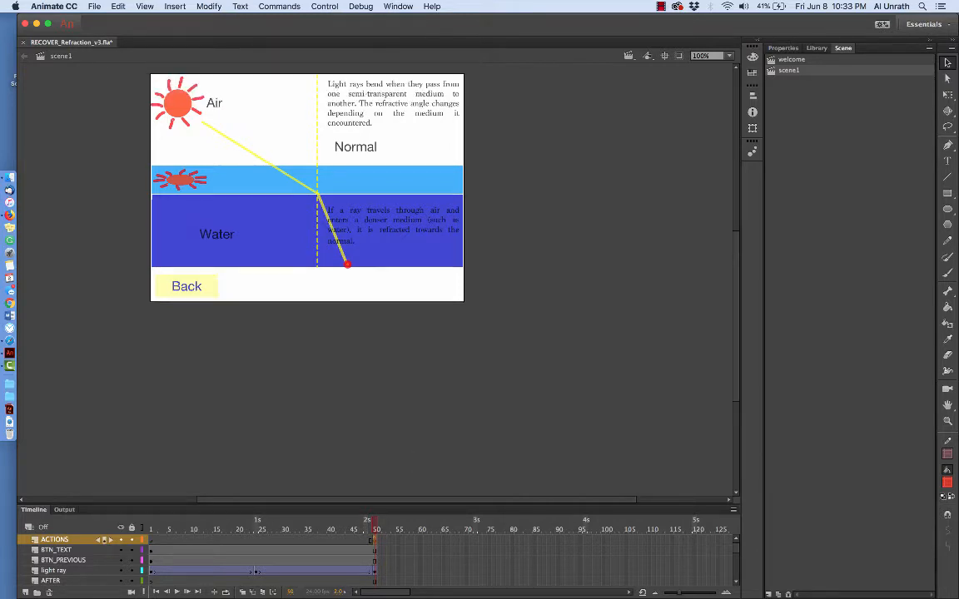
scroll(411, 426, "down", 12)
scroll(411, 426, "up", 8)
scroll(411, 426, "right", 3)
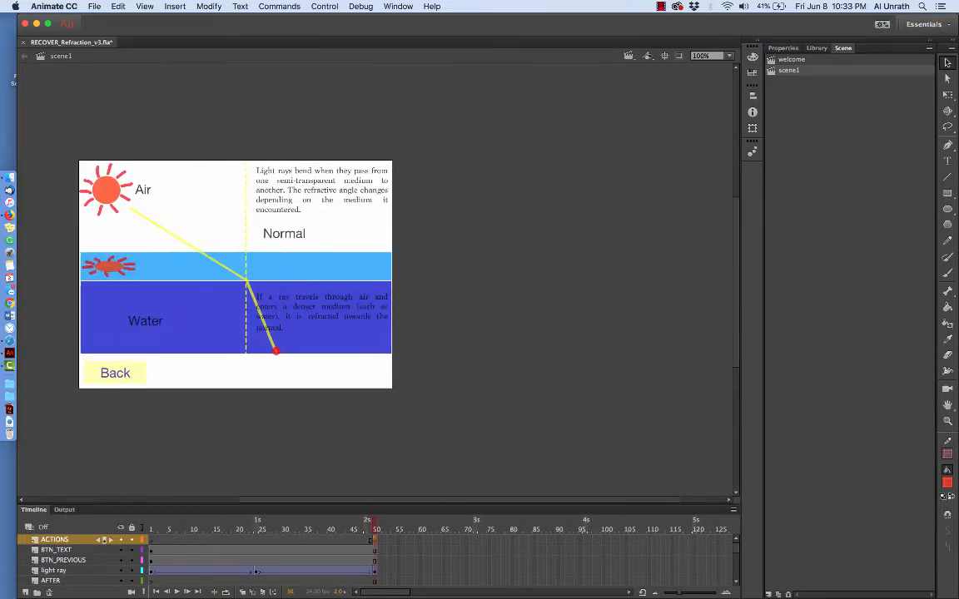
left_click(323, 6)
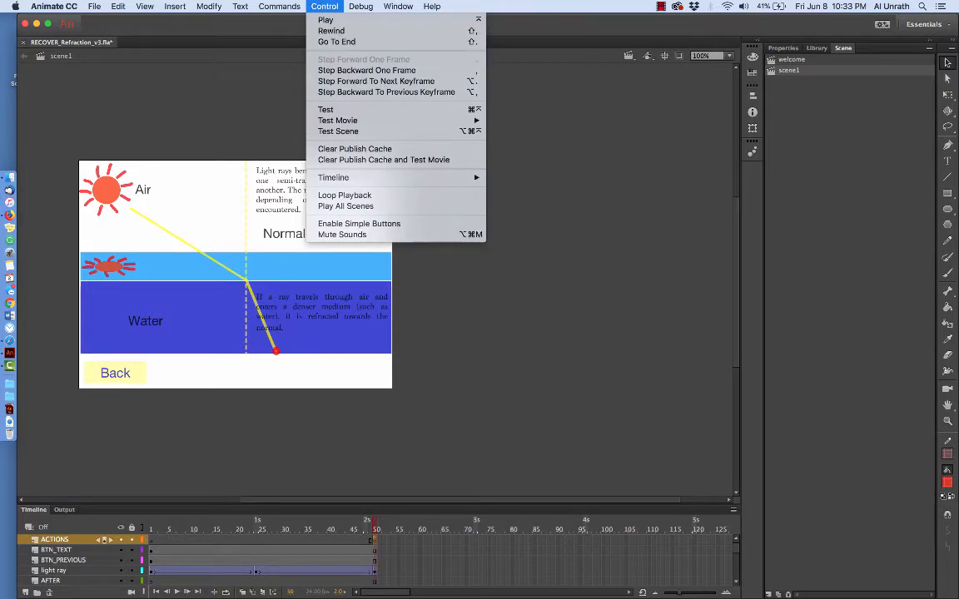
mouse_move(337, 120)
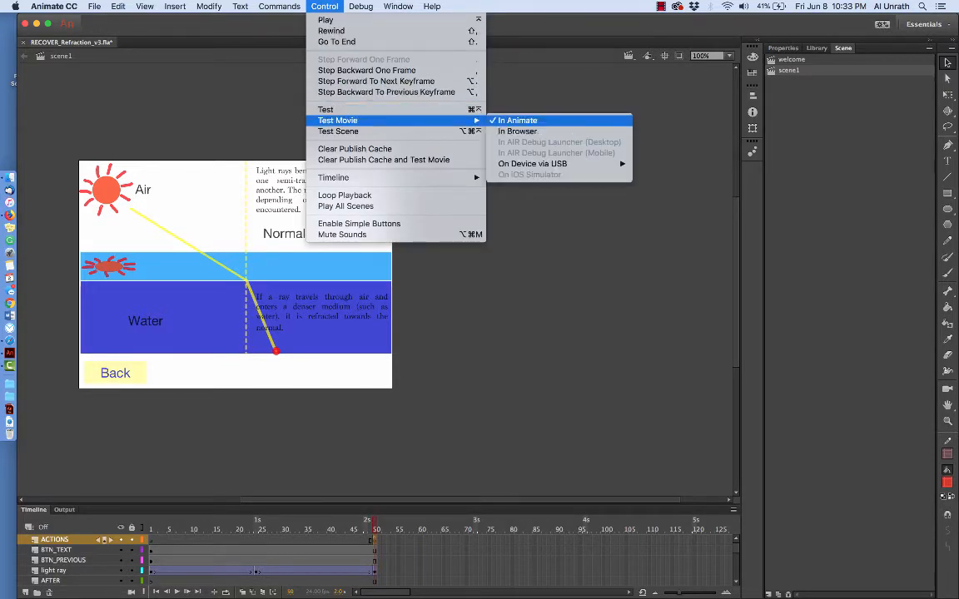
left_click(517, 119)
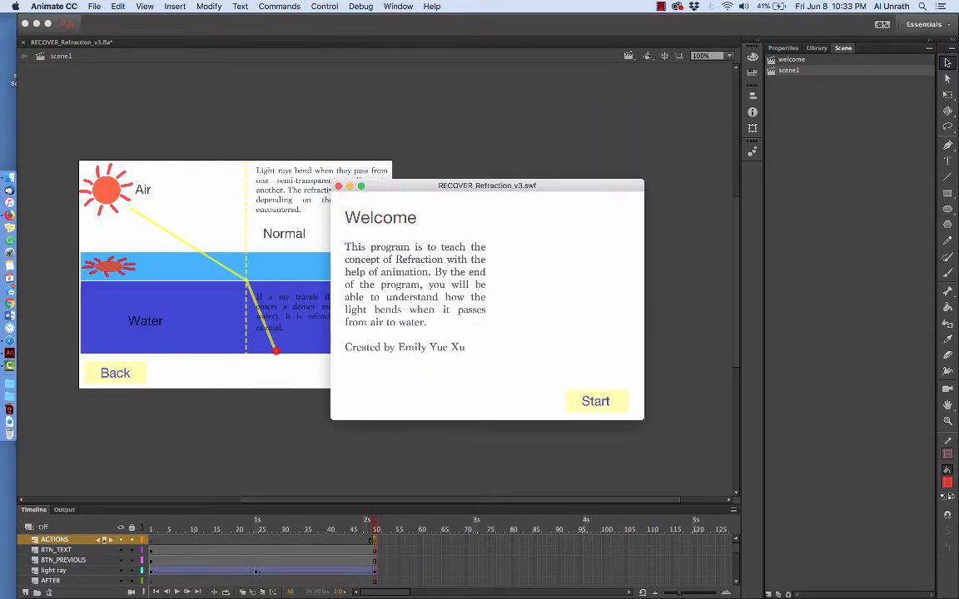
left_click(595, 401)
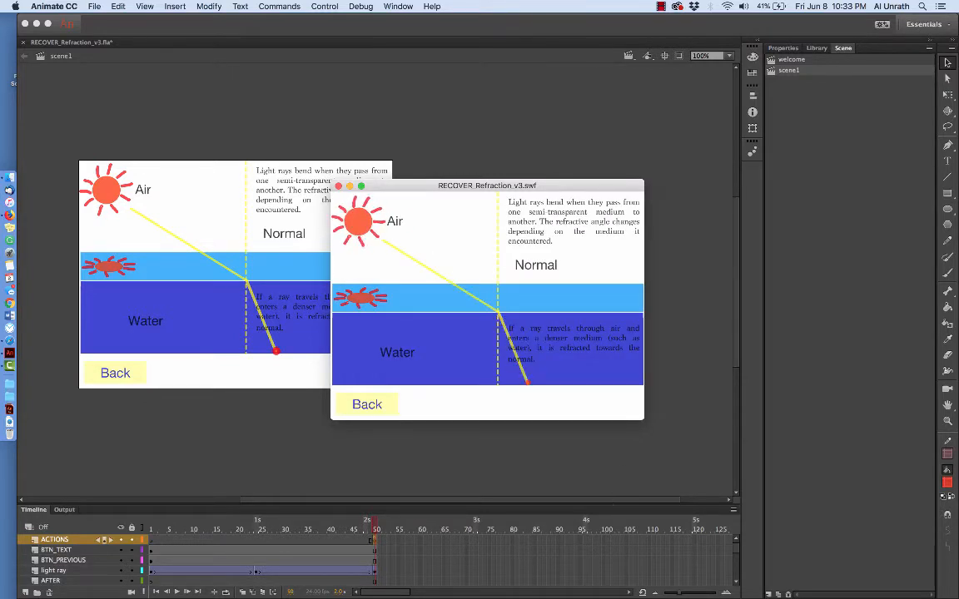
left_click(356, 408)
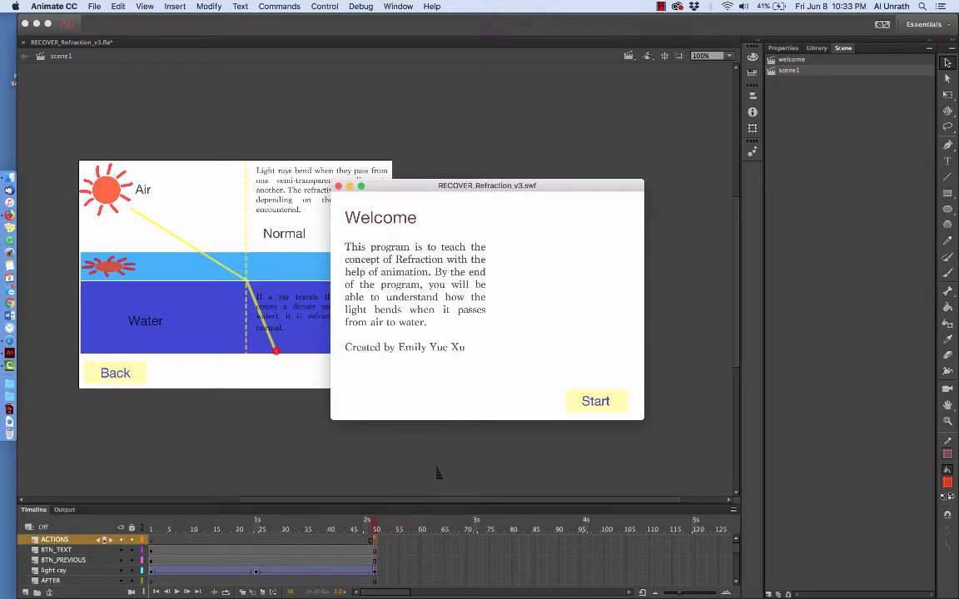
left_click(595, 403)
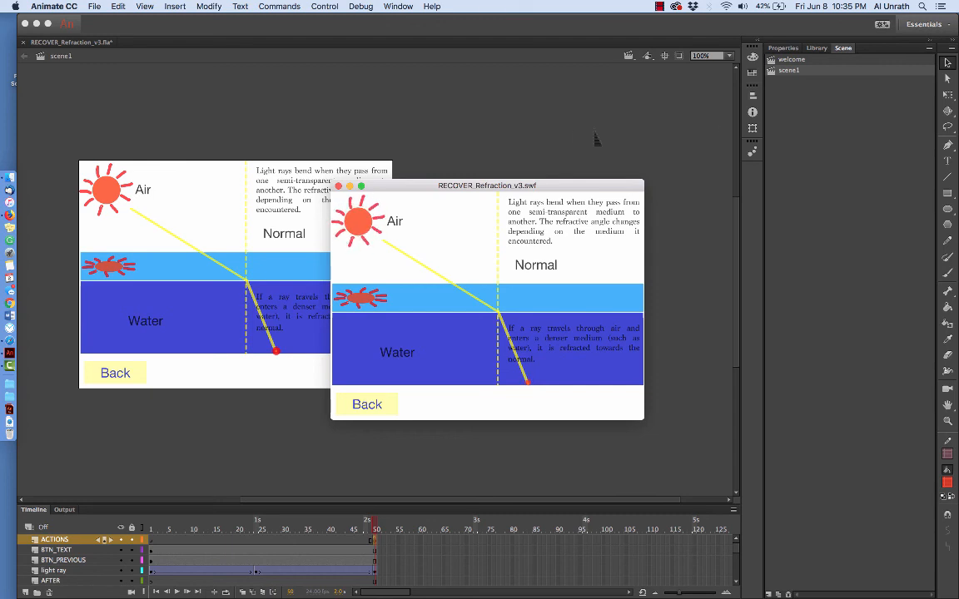
left_click(659, 6)
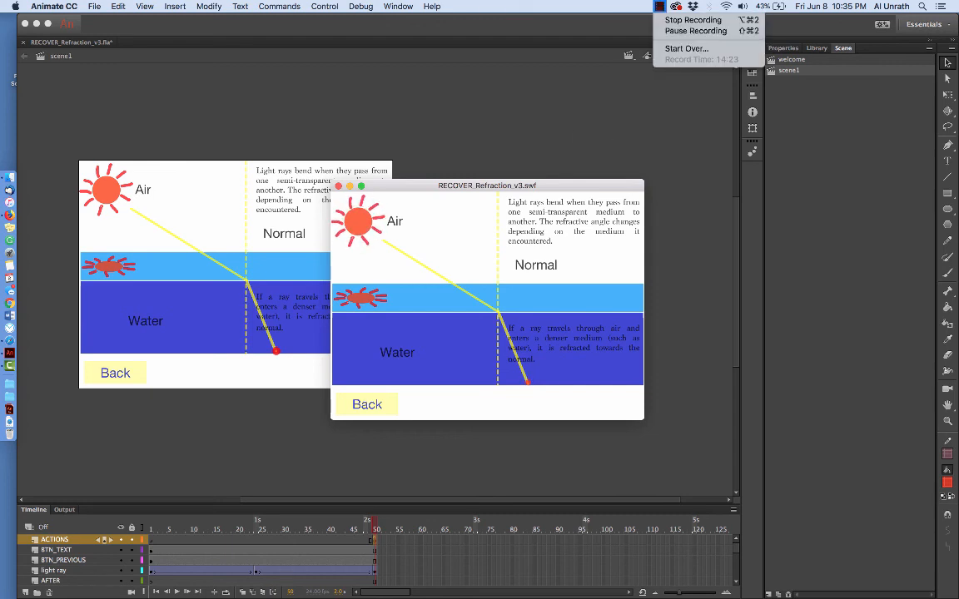